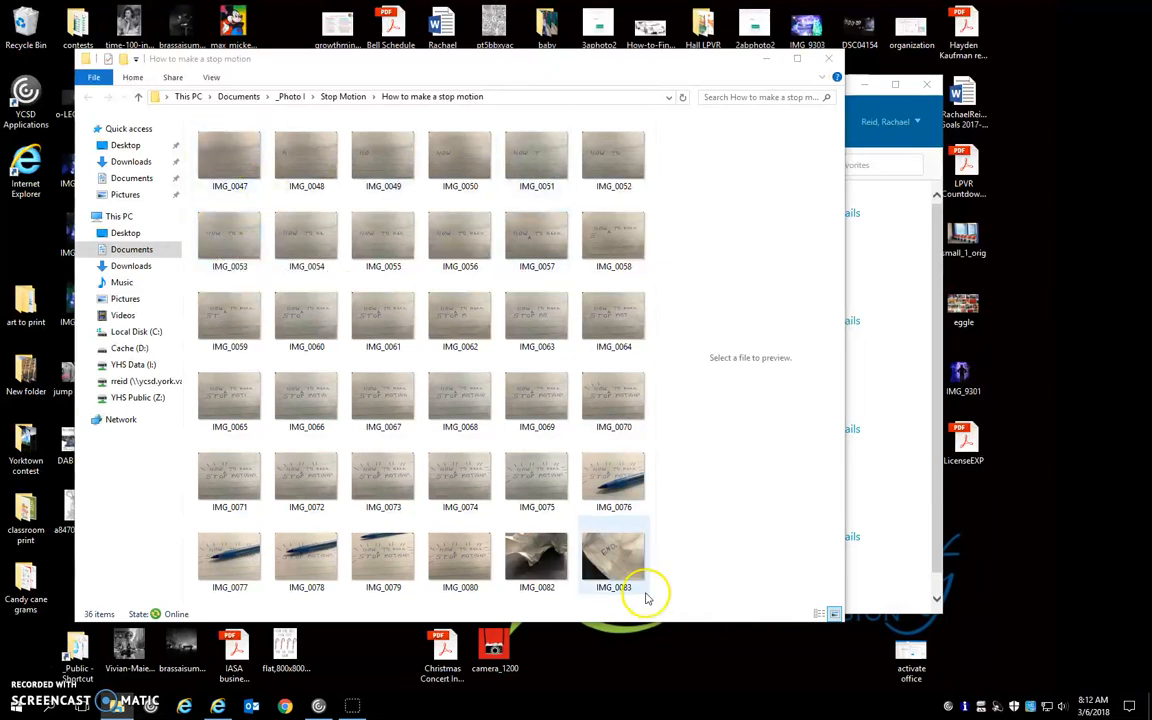
- Enlarge the photo folder window slightly, then switch to Citrix Receiver and launch Adobe Photoshop CS6
left_click_drag(779, 623, 779, 652)
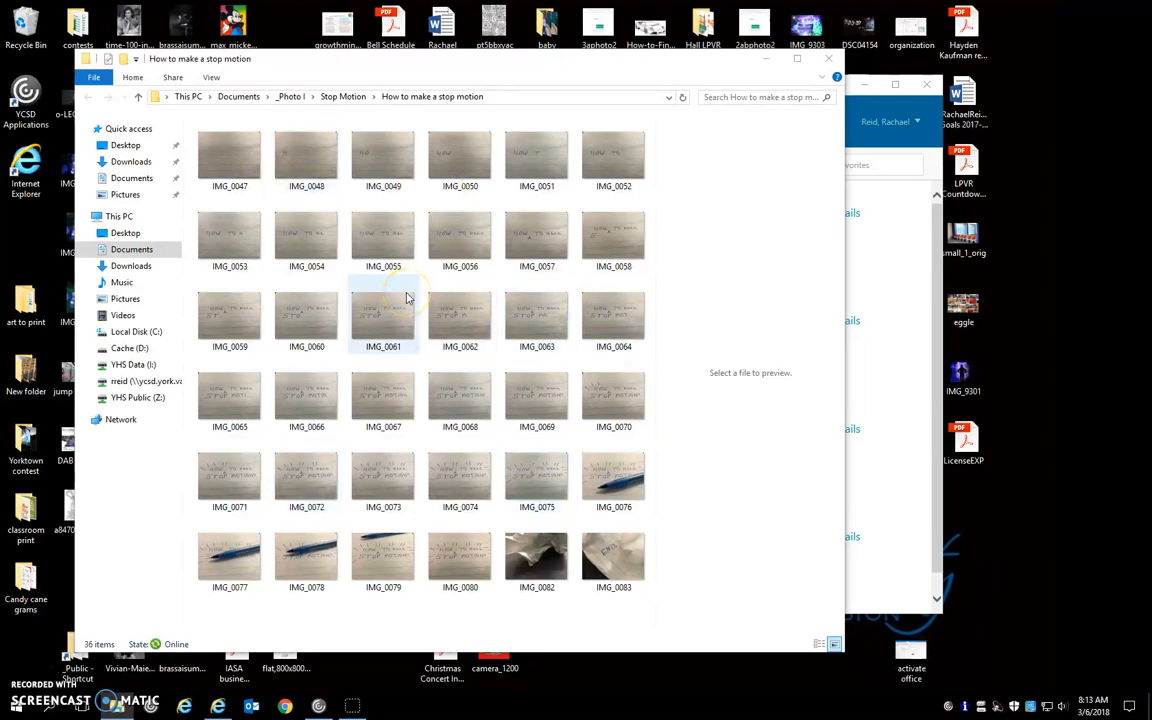
left_click(318, 706)
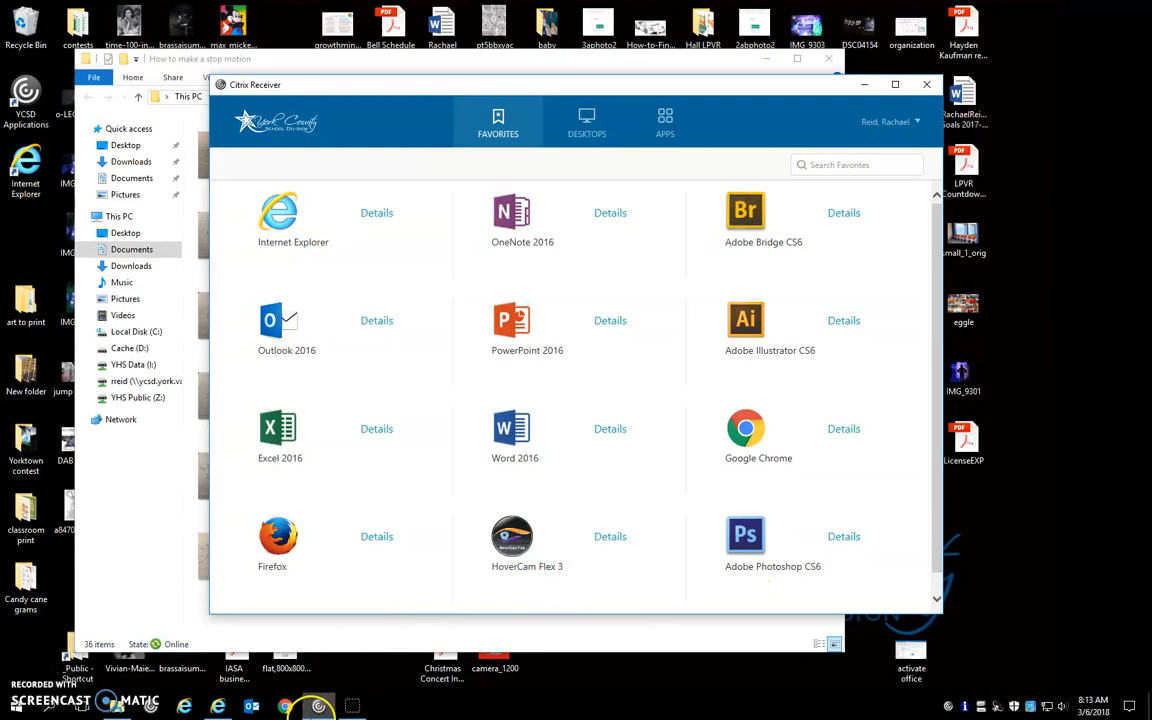
left_click(741, 537)
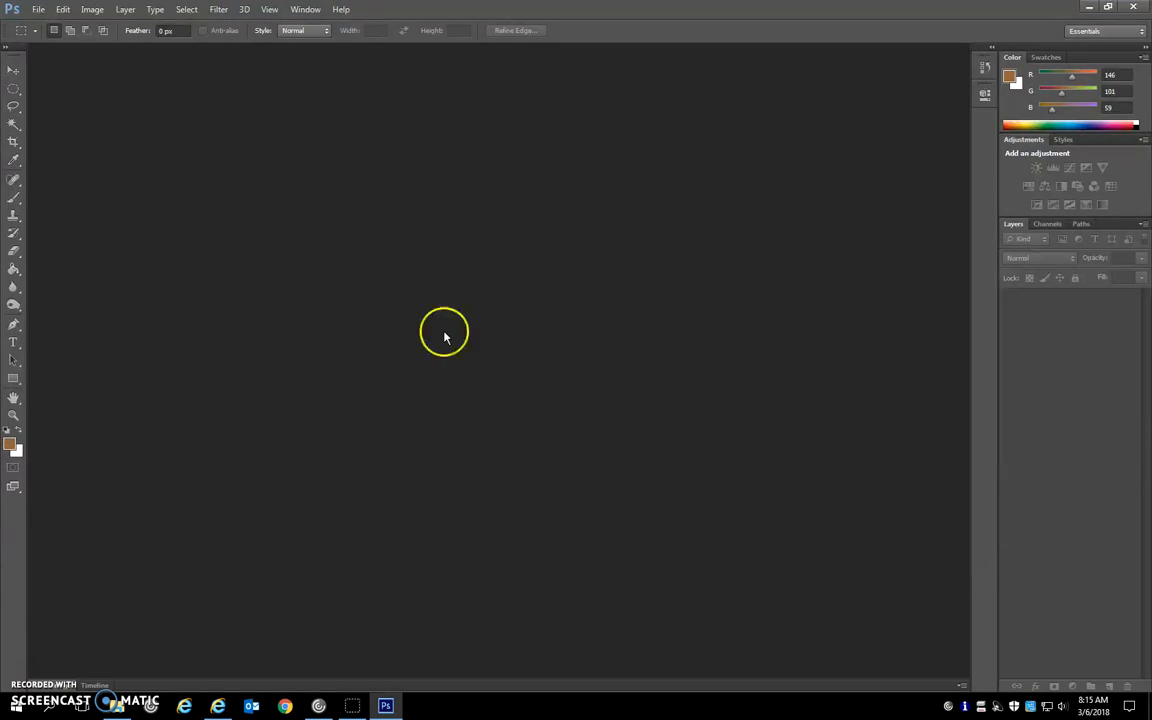
- Switch the workspace to Motion
left_click(306, 12)
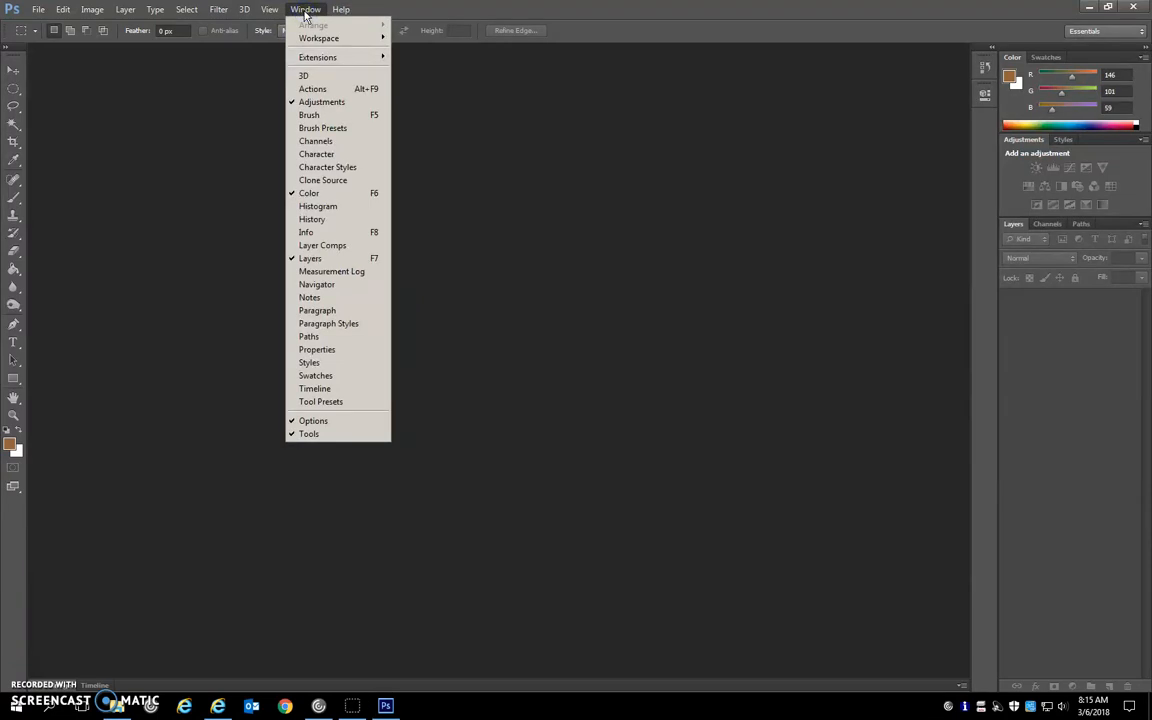
mouse_move(318, 40)
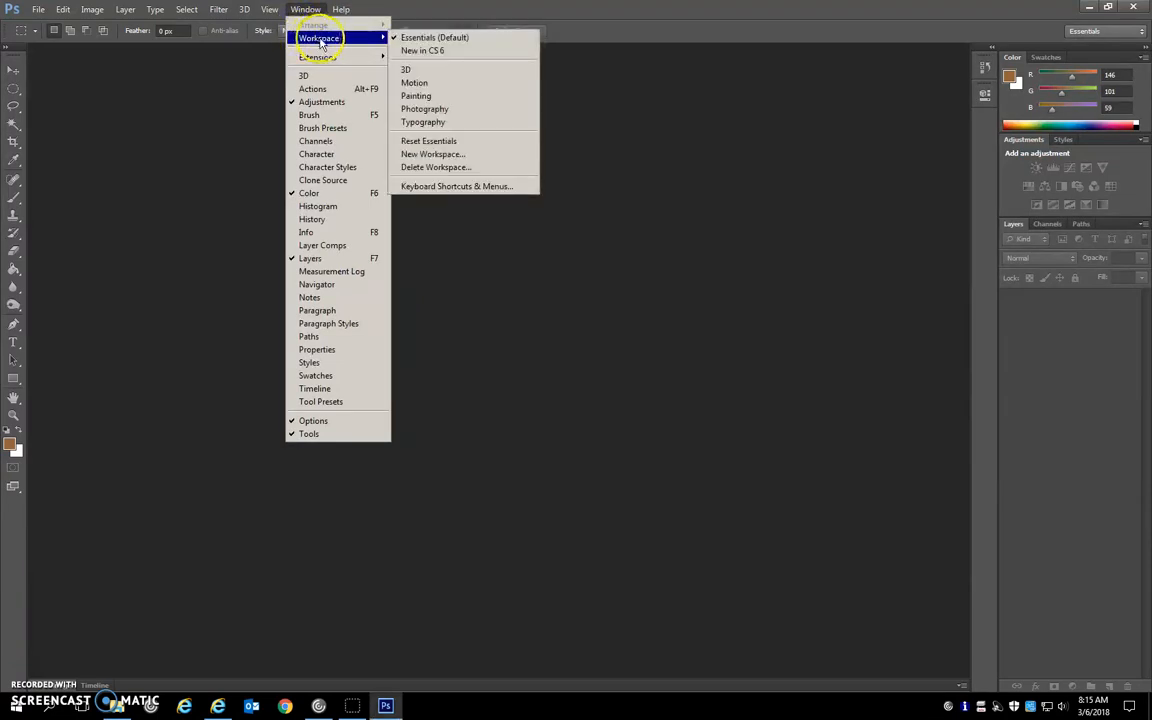
left_click(430, 85)
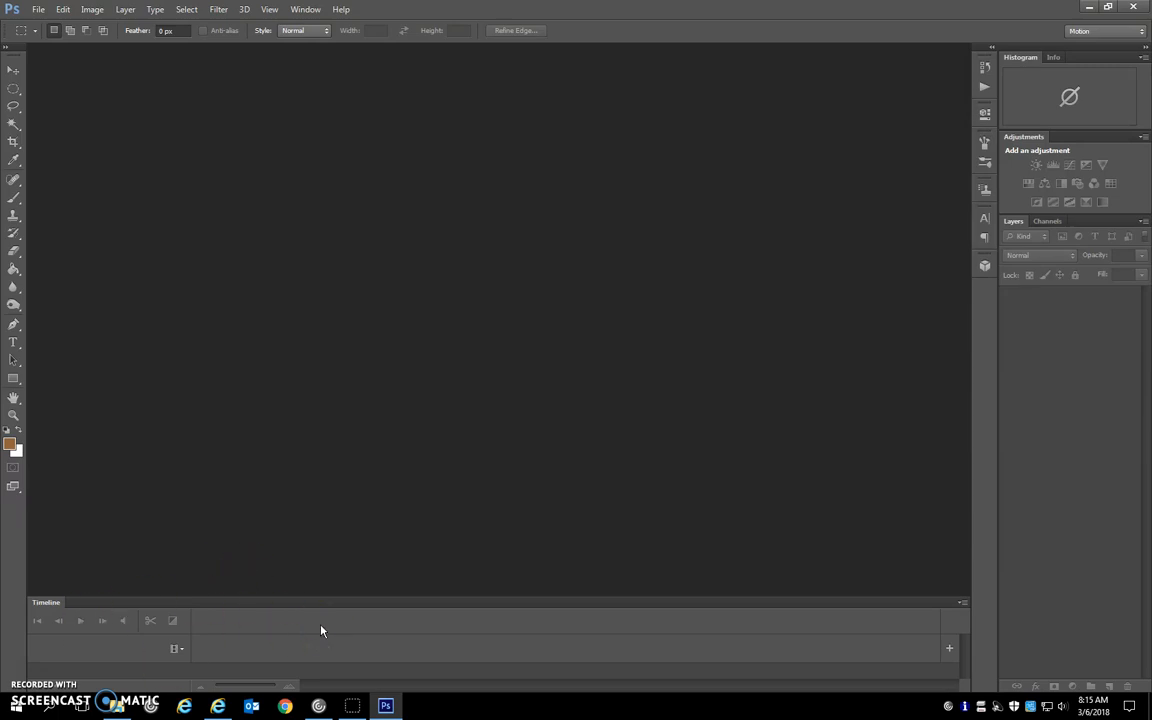
- Start adding media to the timeline and browse through My Documents, _Photo I and Stop Motion to the "How to make a stop motion" folder
left_click(176, 651)
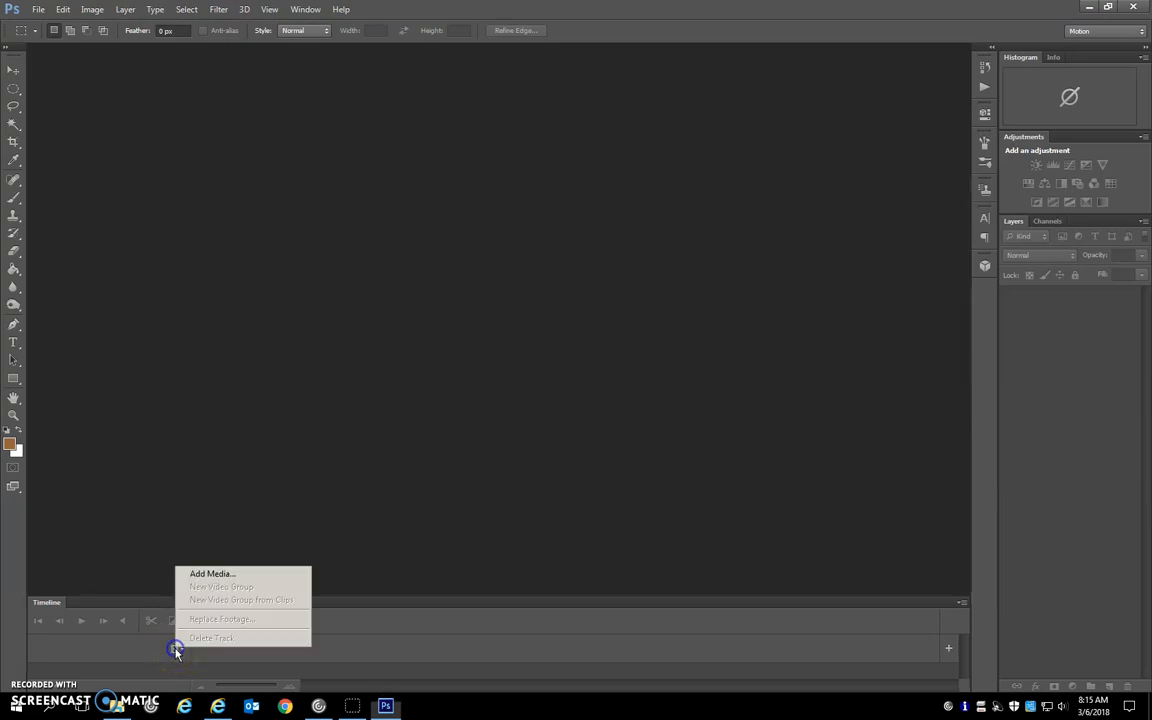
left_click(216, 575)
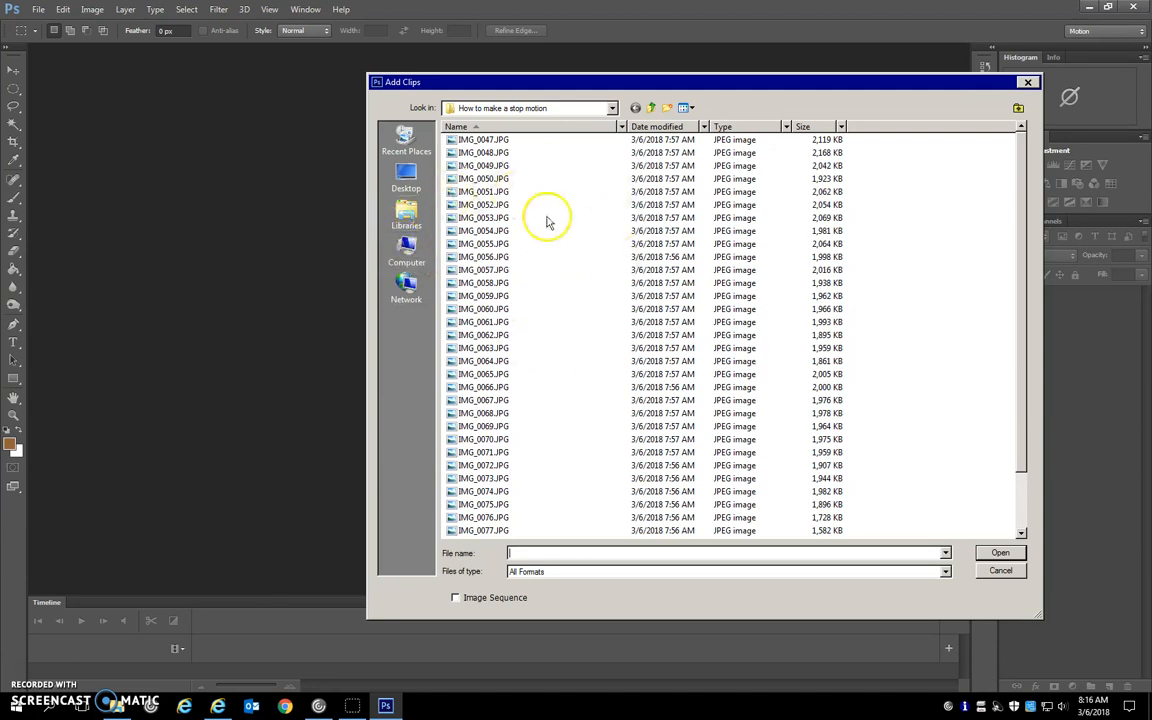
left_click(406, 248)
double_click(487, 226)
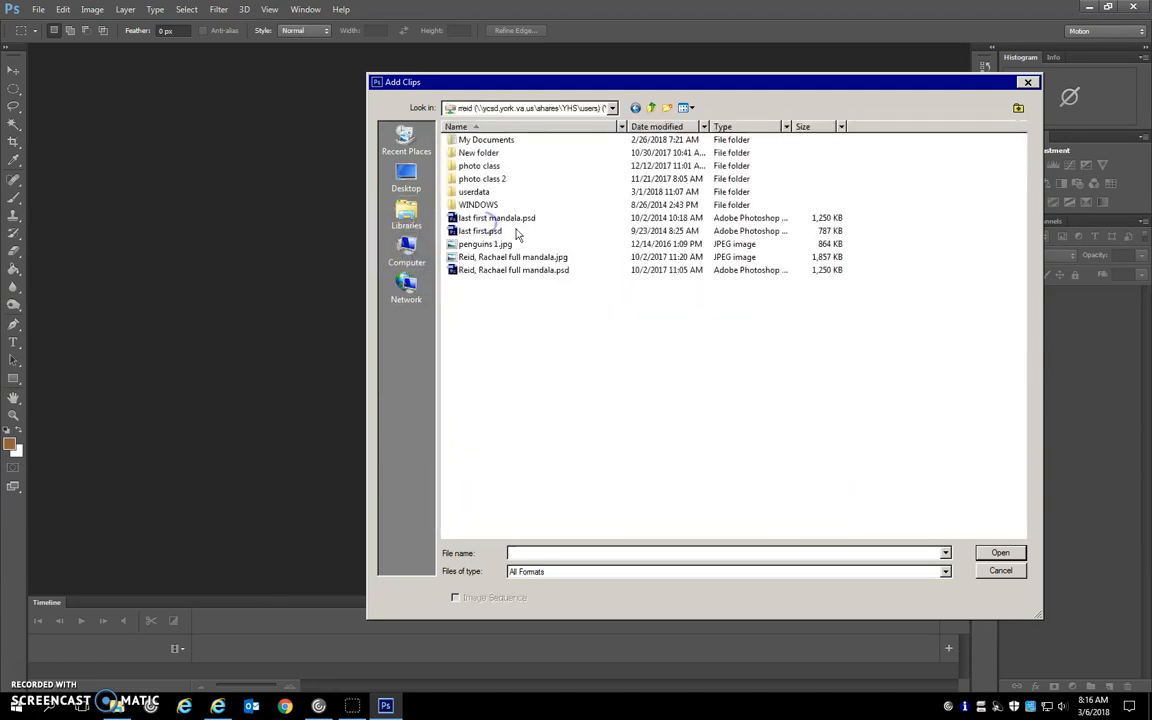
left_click(493, 143)
double_click(495, 145)
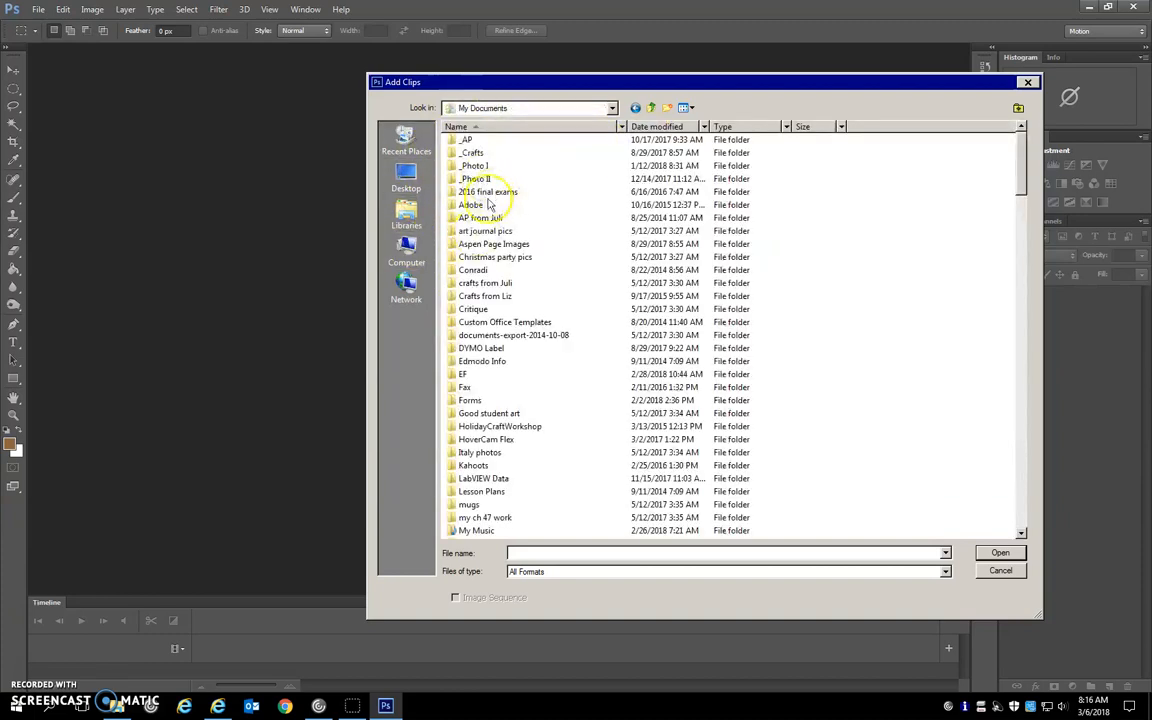
double_click(470, 166)
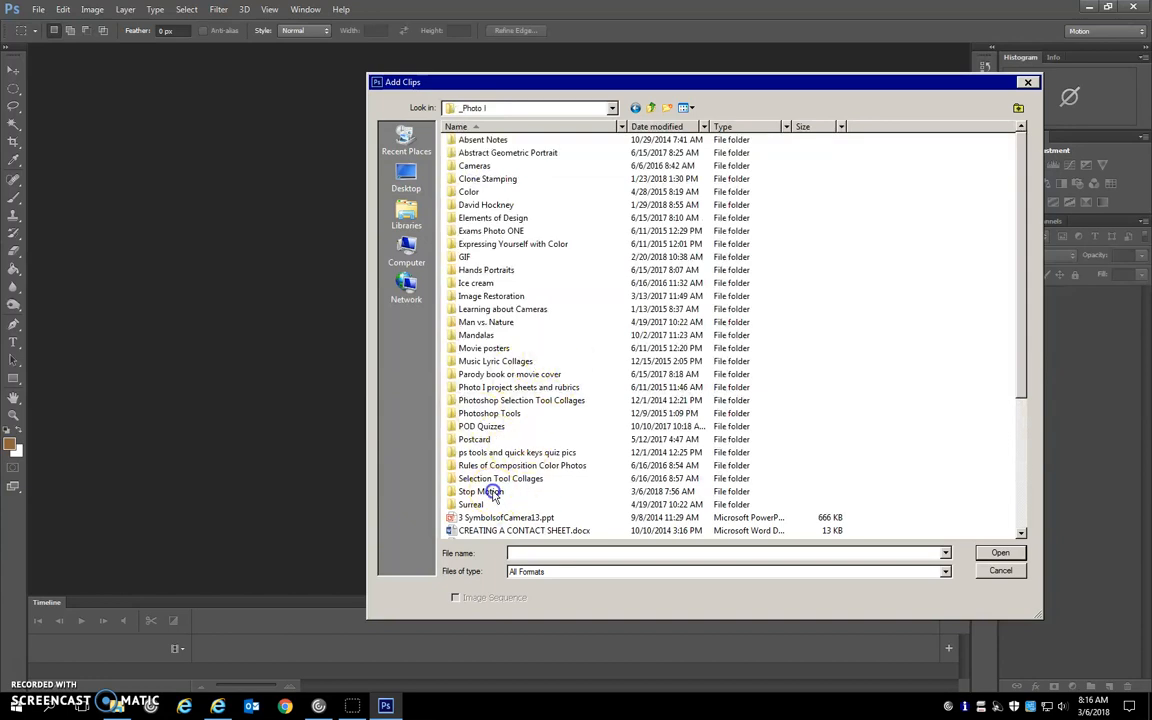
double_click(480, 491)
double_click(455, 140)
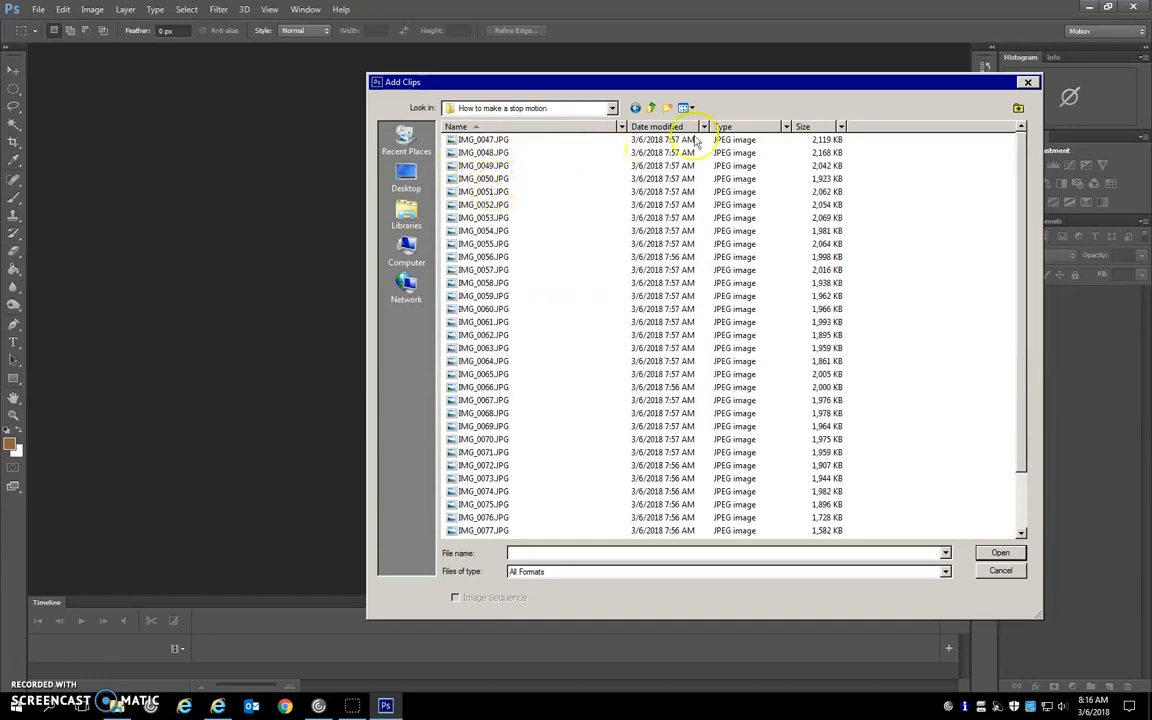
- Show the files as thumbnails and add all images from IMG_0047.JPG to IMG_0083.JPG to the timeline
left_click(689, 107)
left_click(711, 137)
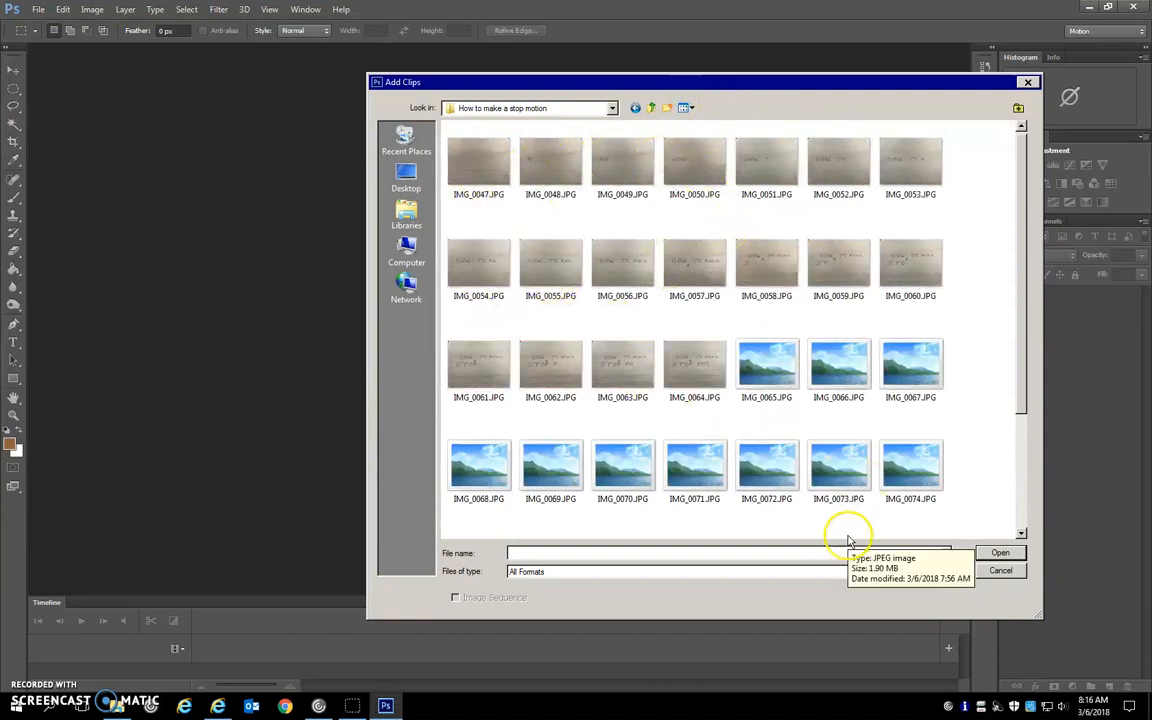
scroll(907, 362, "down", 3)
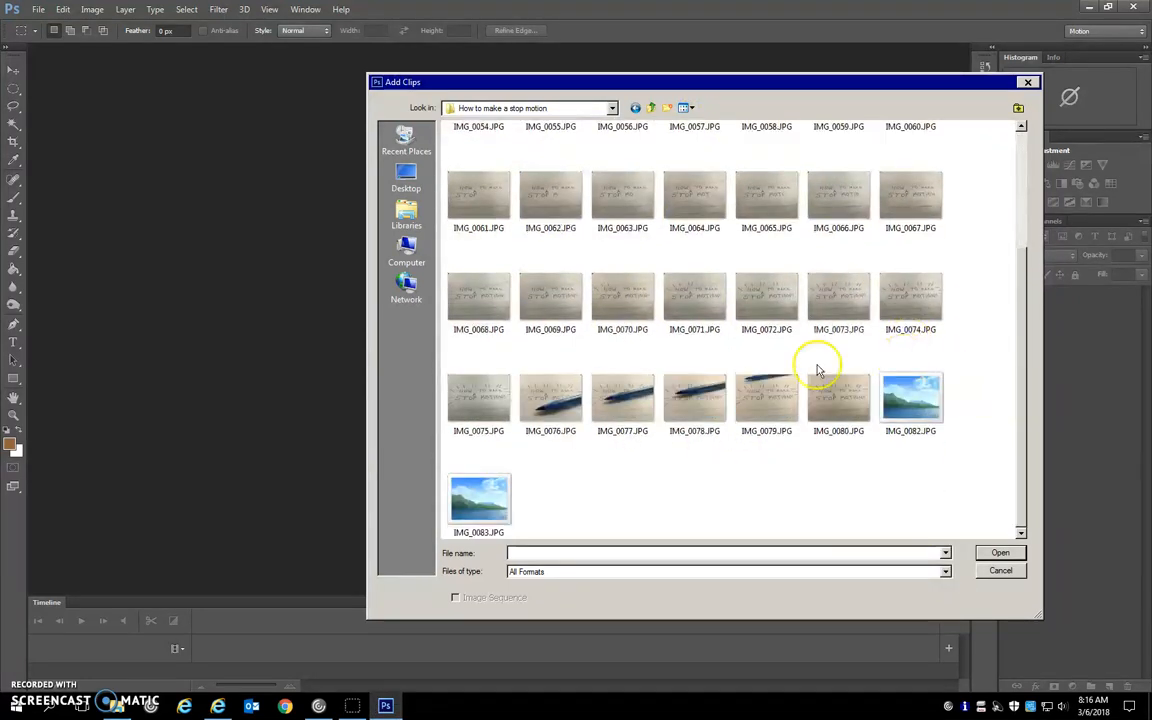
scroll(538, 433, "up", 3)
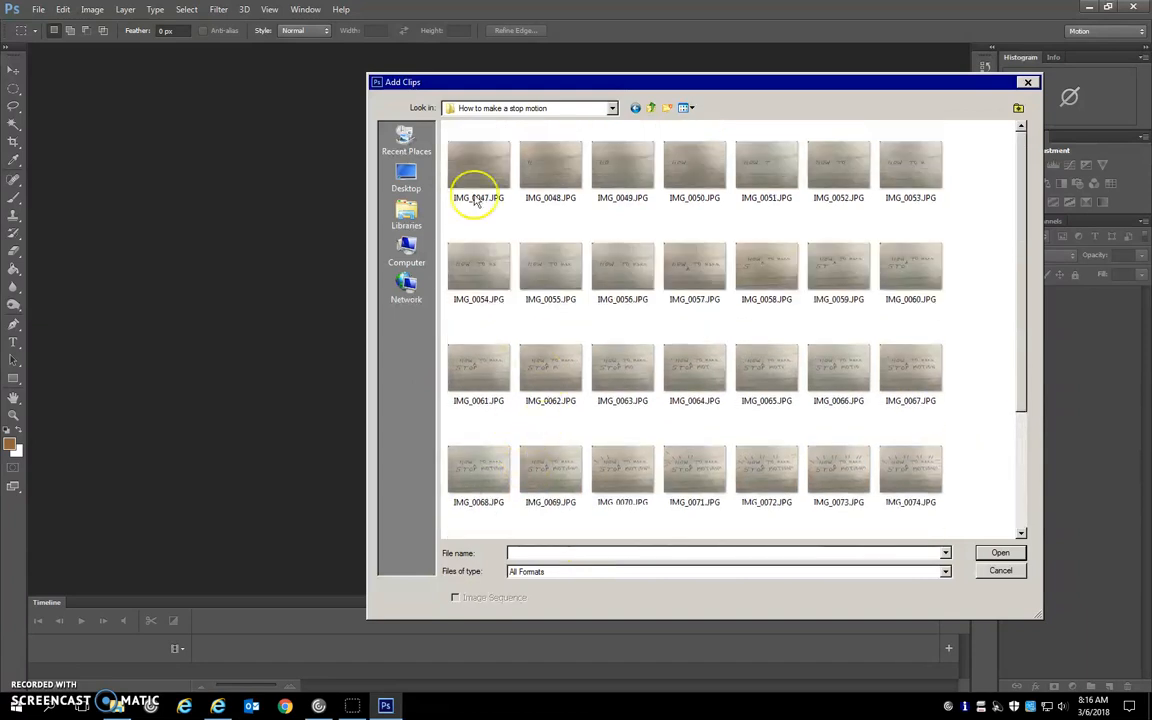
left_click(477, 170)
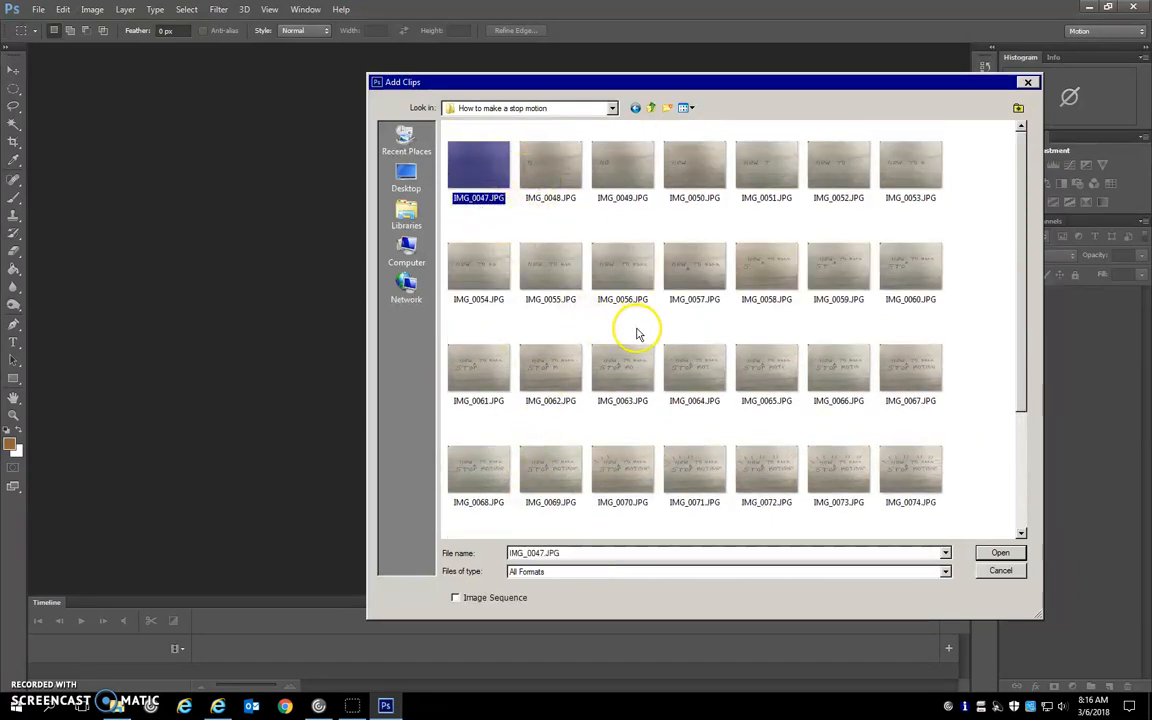
scroll(635, 327, "down", 3)
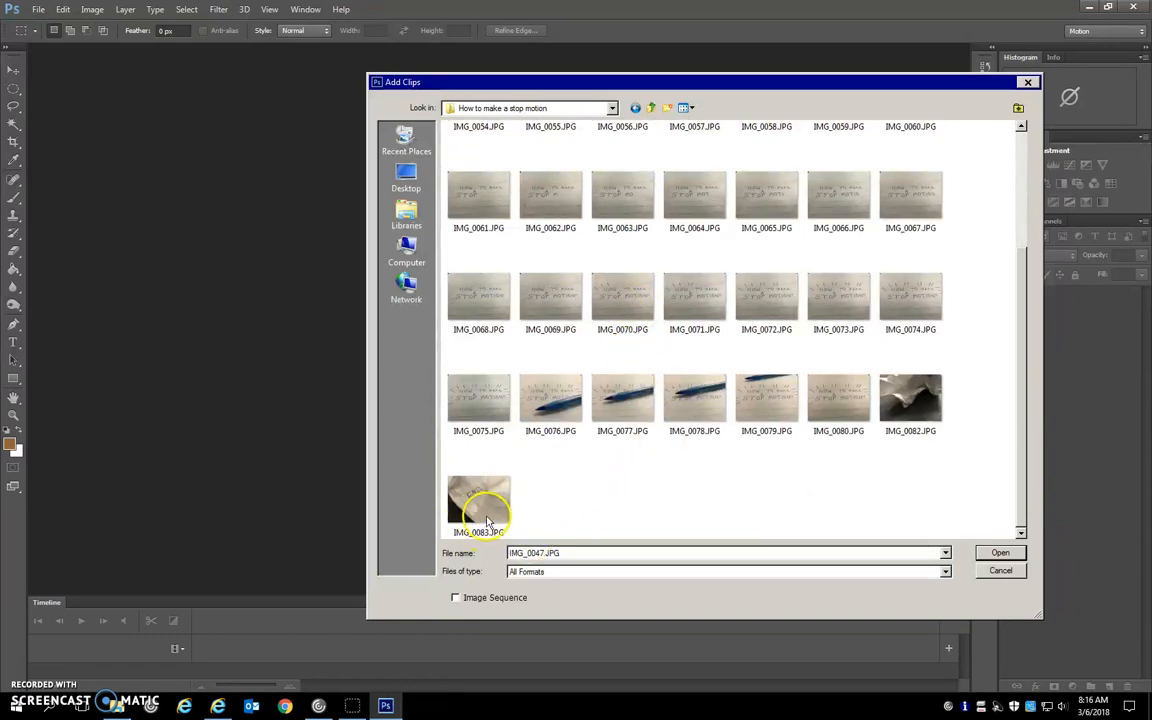
left_click(465, 494, "shift")
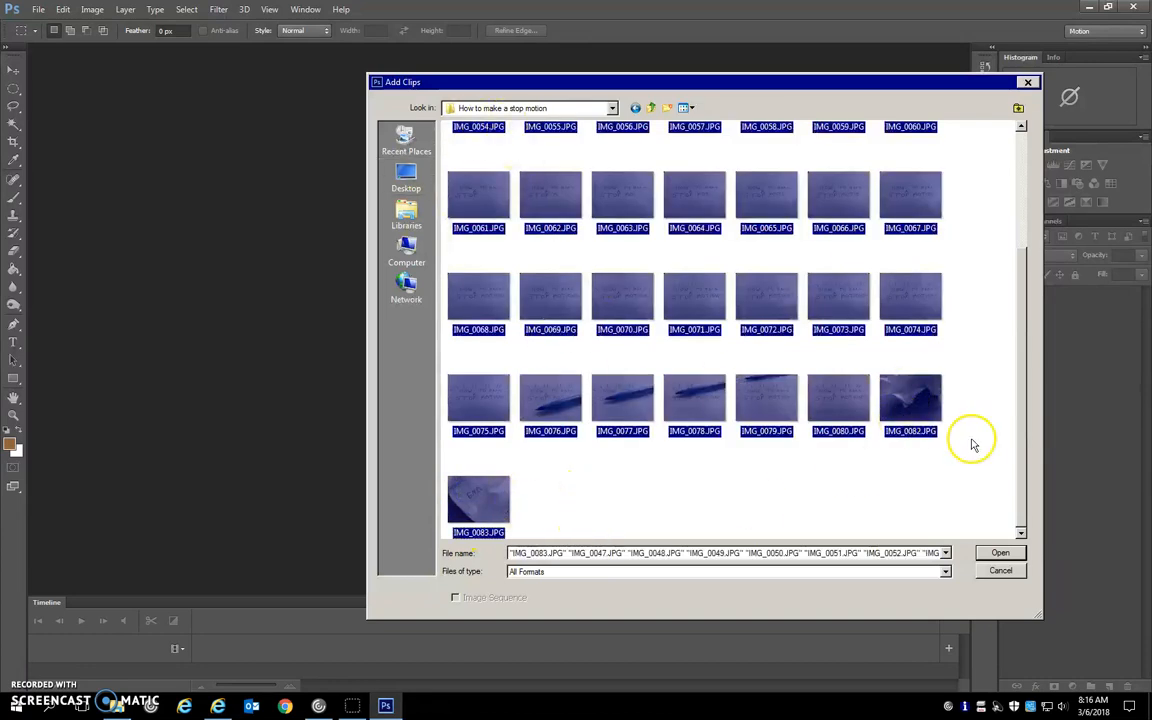
left_click(1000, 553)
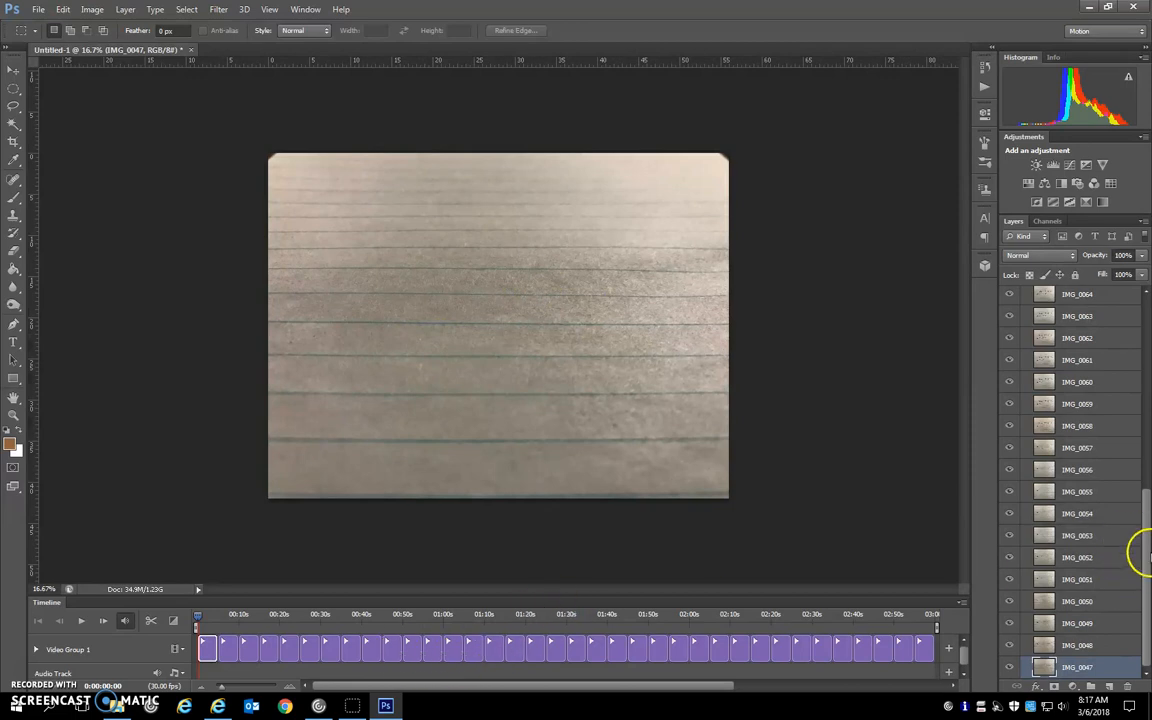
- Look through the imported image layers and convert the video timeline to a frame animation
left_click_drag(1147, 553, 1148, 461)
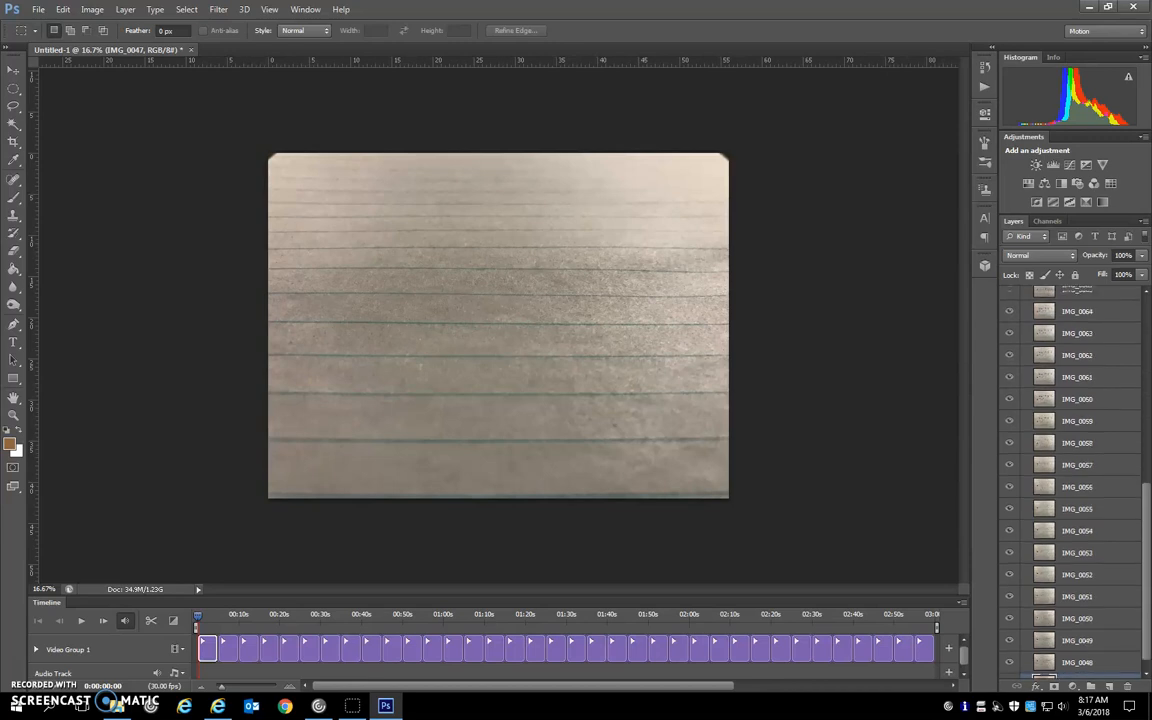
scroll(1077, 480, "up", 5)
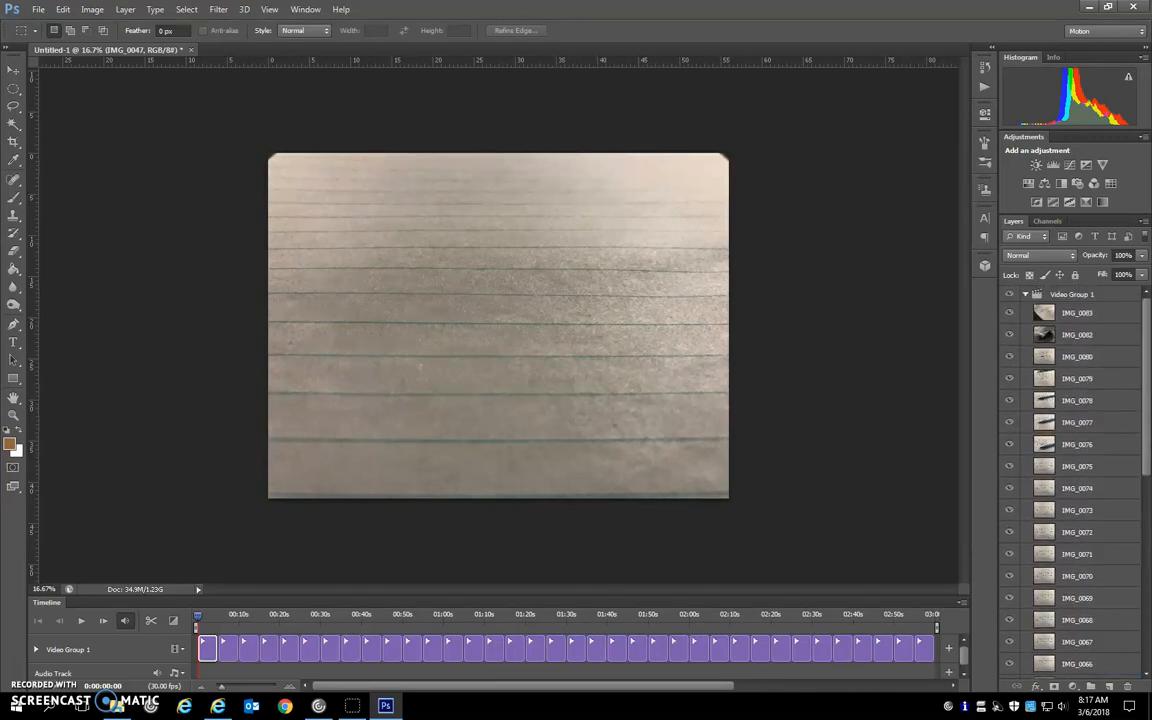
scroll(1077, 480, "down", 6)
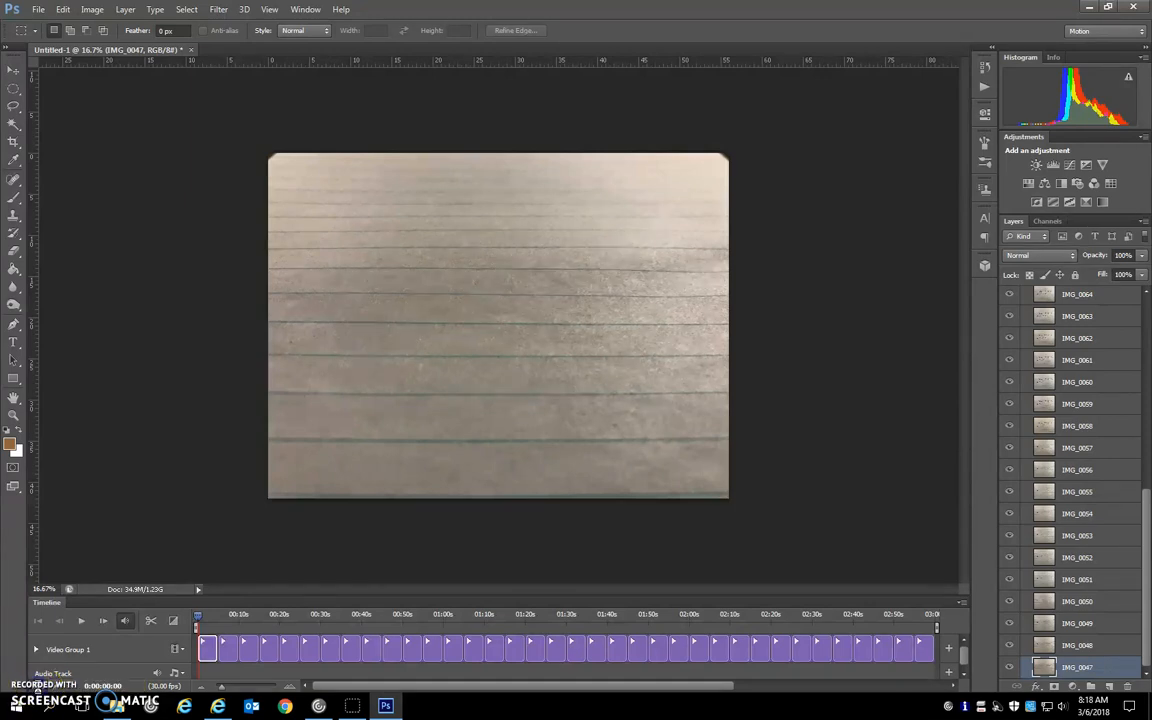
left_click(19, 686)
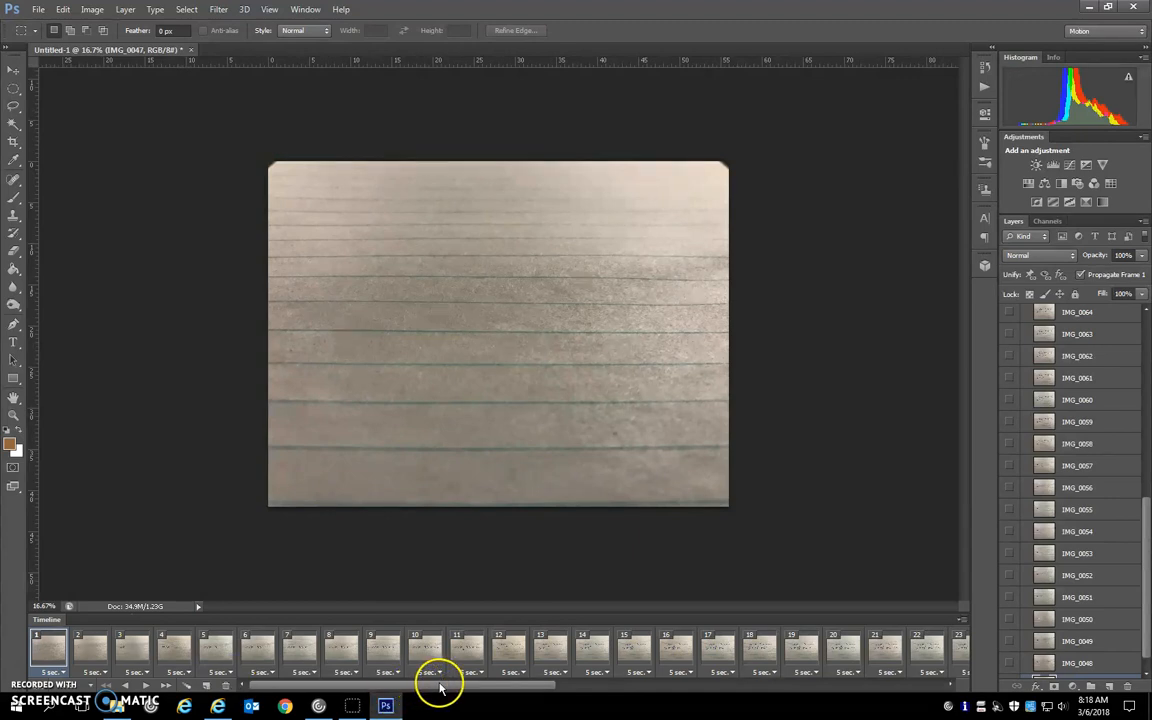
- Set the delay of all animation frames to 0.2 seconds and play the animation
left_click_drag(463, 688, 874, 684)
left_click(335, 650, "shift")
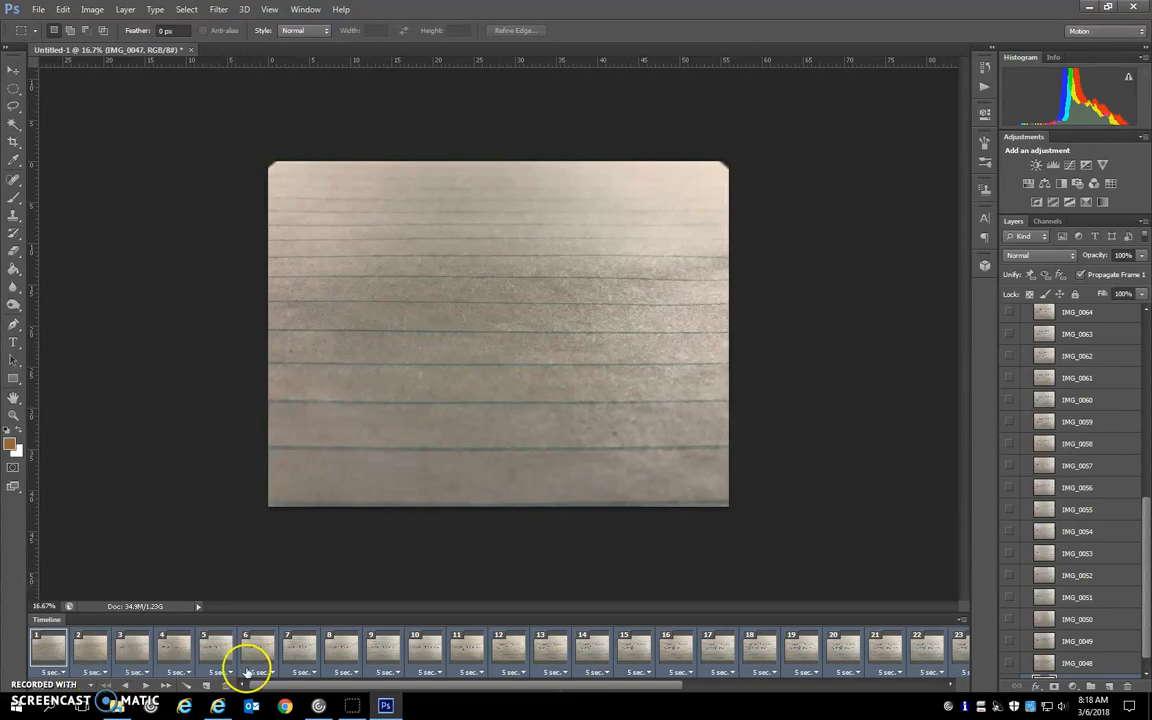
left_click(310, 673)
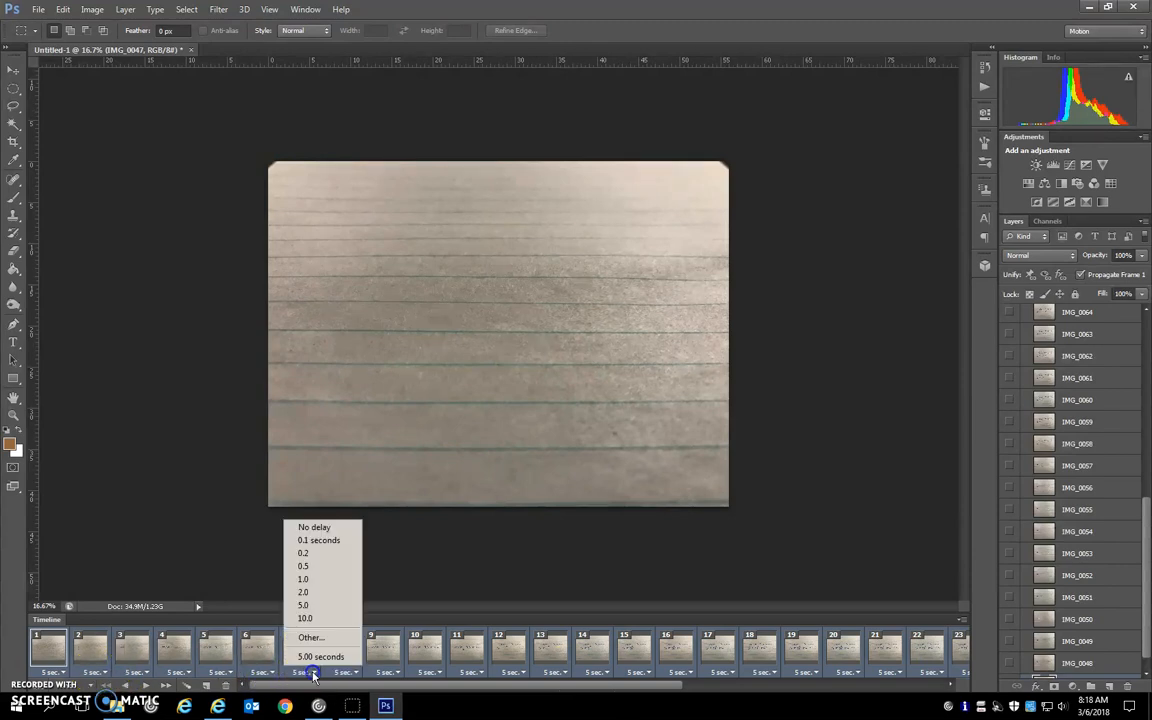
left_click(312, 555)
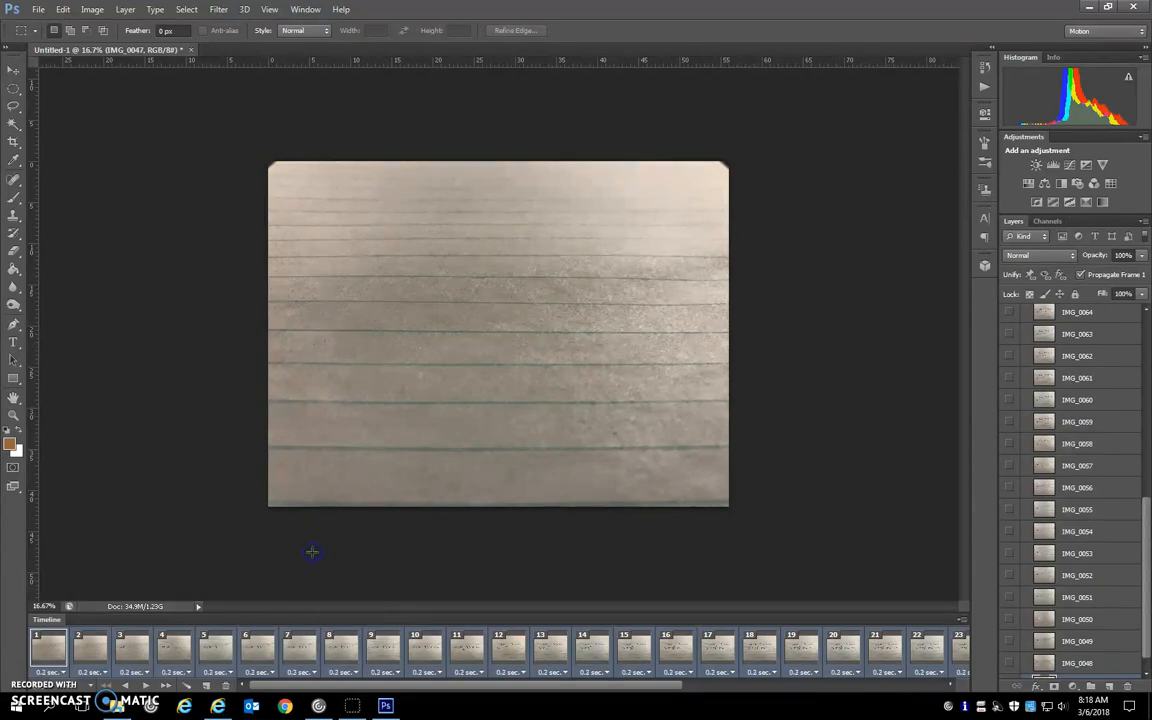
left_click(146, 686)
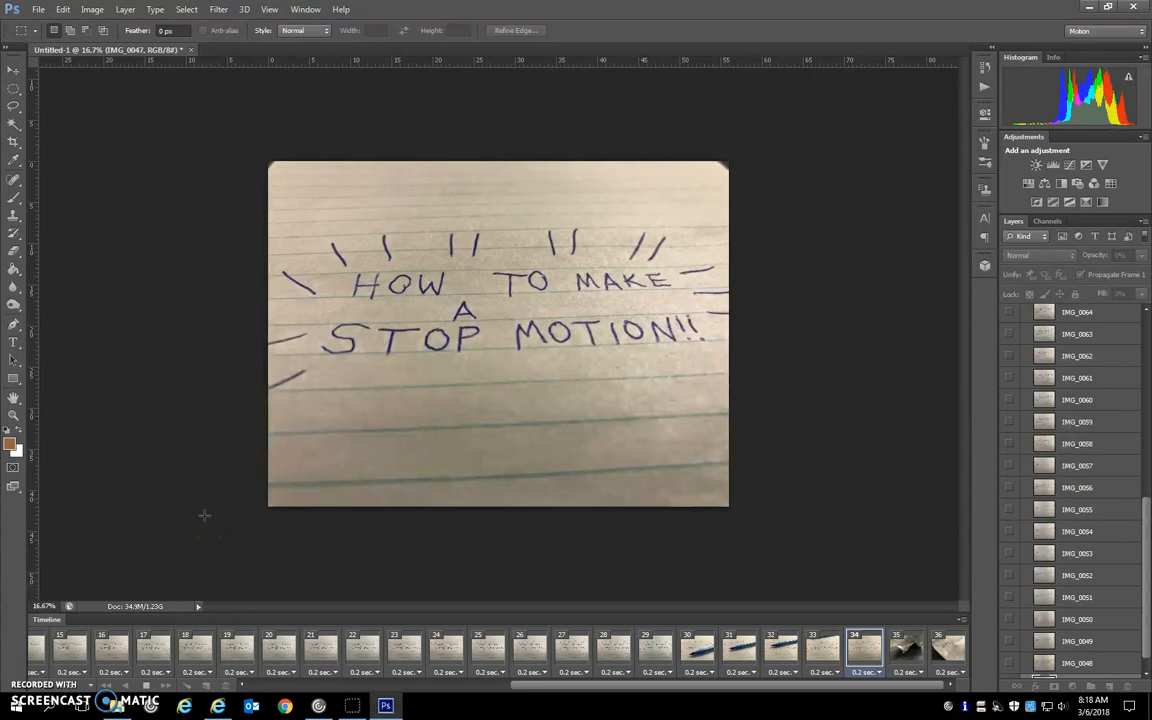
left_click(208, 510)
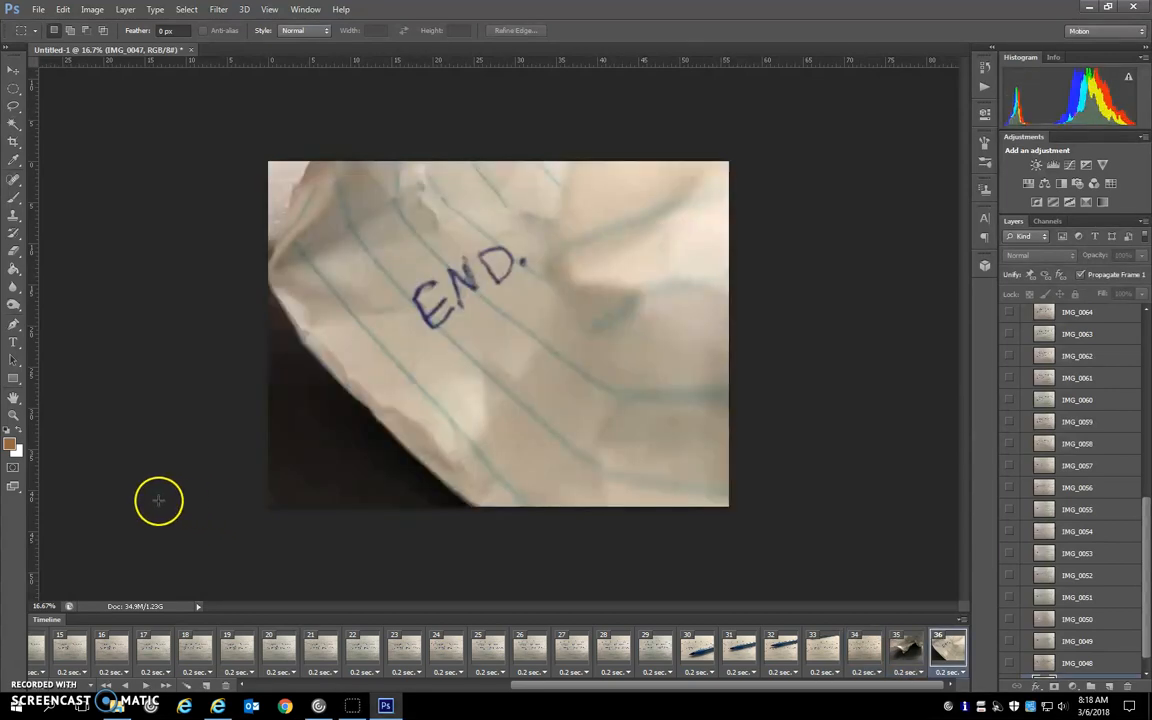
- Set the delay of frame 29, showing the completed title, to 1.0 second and play from frame 24
mouse_move(530, 686)
left_mouse_down()
mouse_move(448, 690)
mouse_move(545, 688)
left_mouse_up()
left_click(658, 652)
left_click(660, 672)
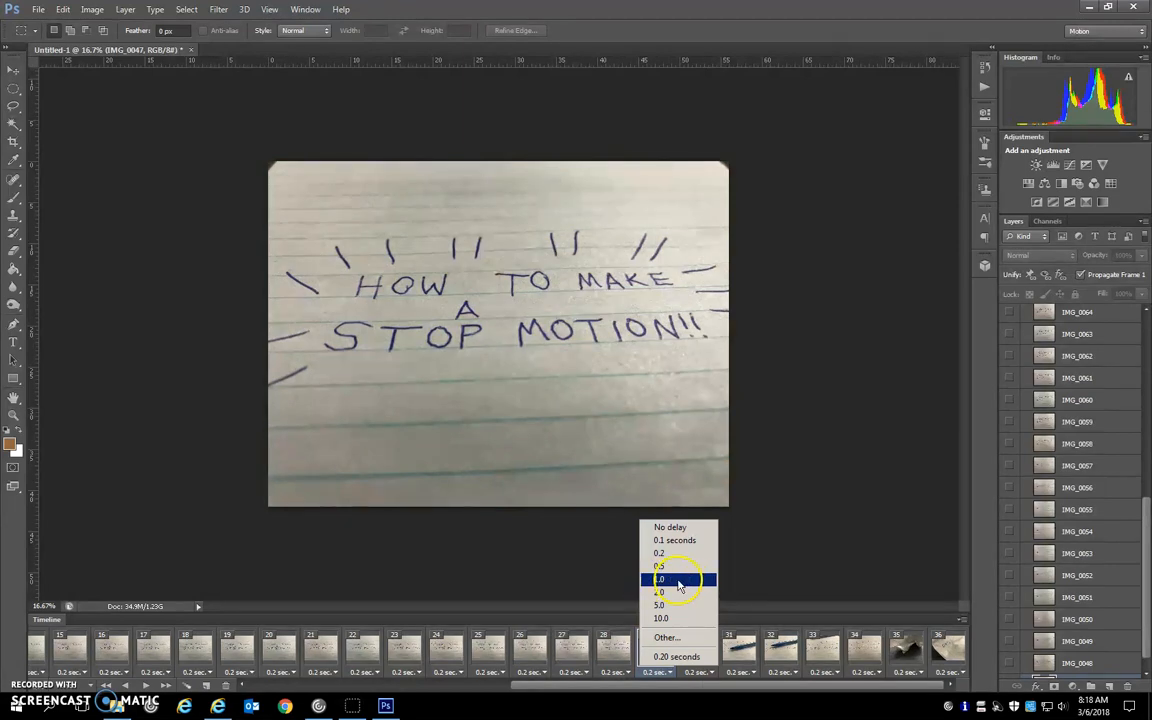
left_click(674, 582)
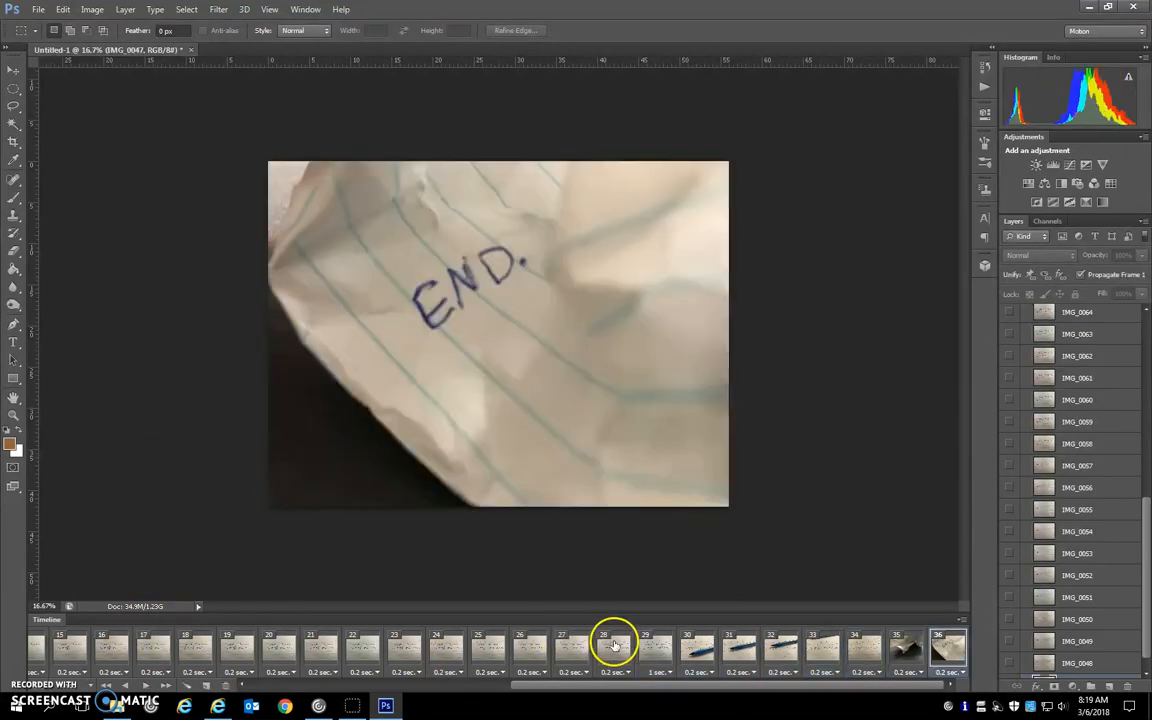
left_click(447, 648)
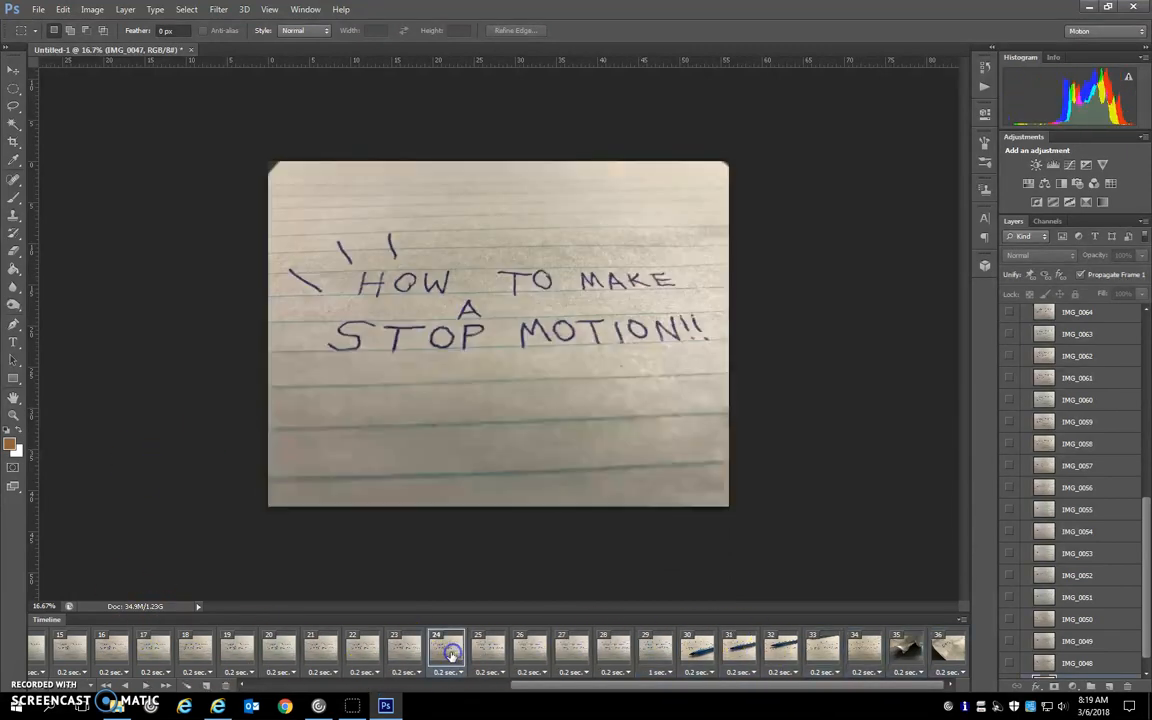
left_click(145, 687)
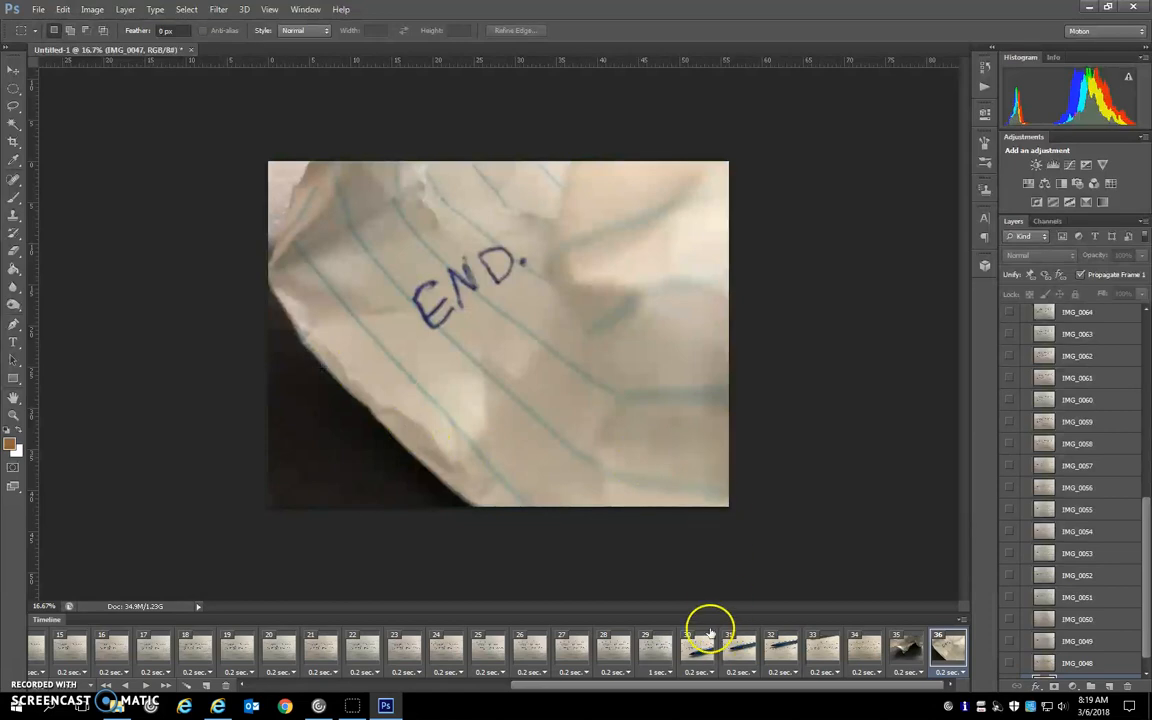
- Set frame 29's delay to 5.0 seconds and play the animation from the first frame
left_click(659, 672)
left_click(664, 606)
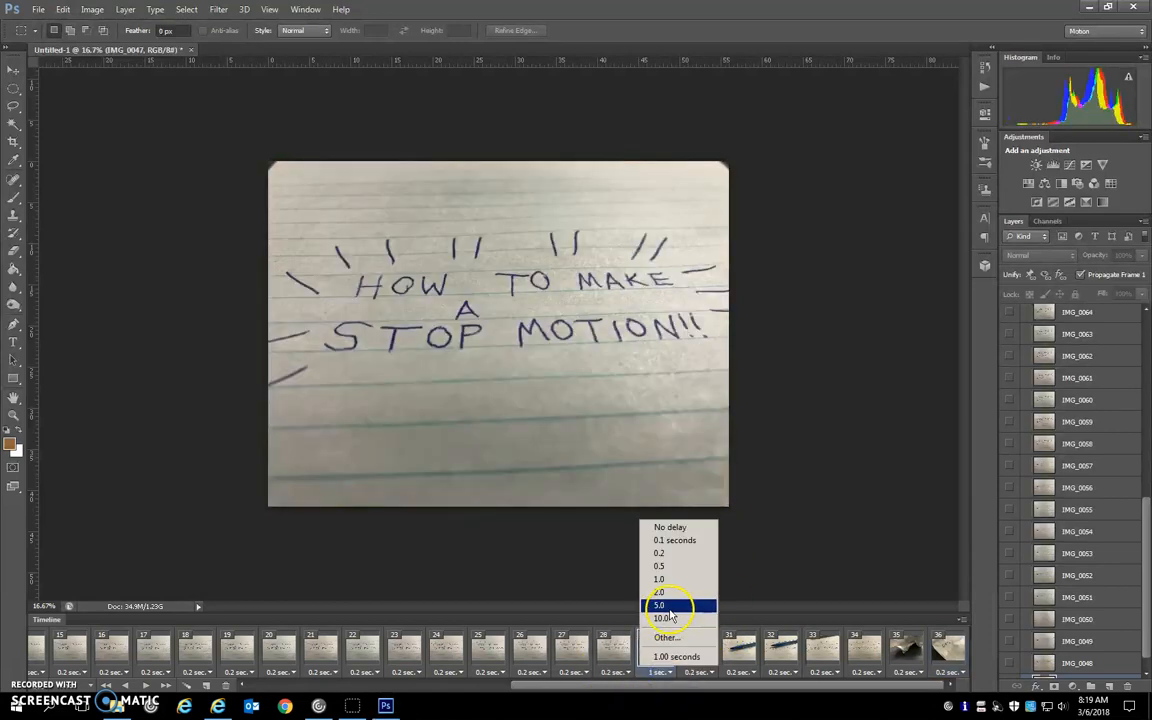
left_click_drag(658, 684, 298, 676)
left_click(46, 648)
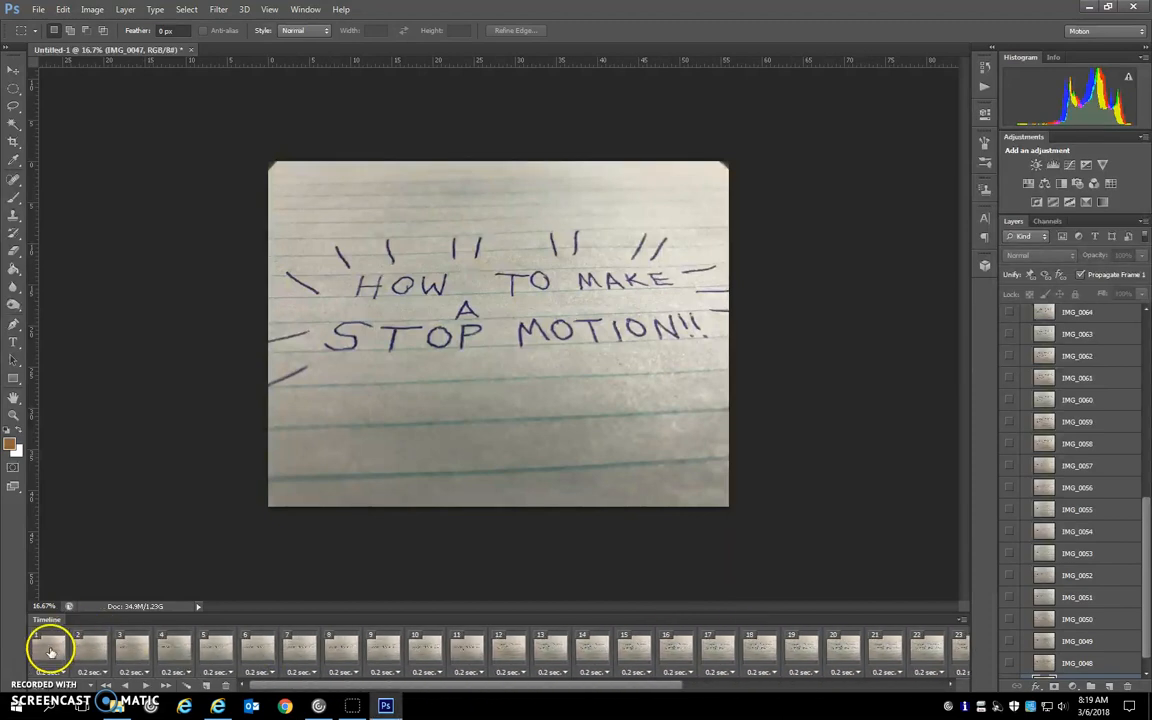
key("space")
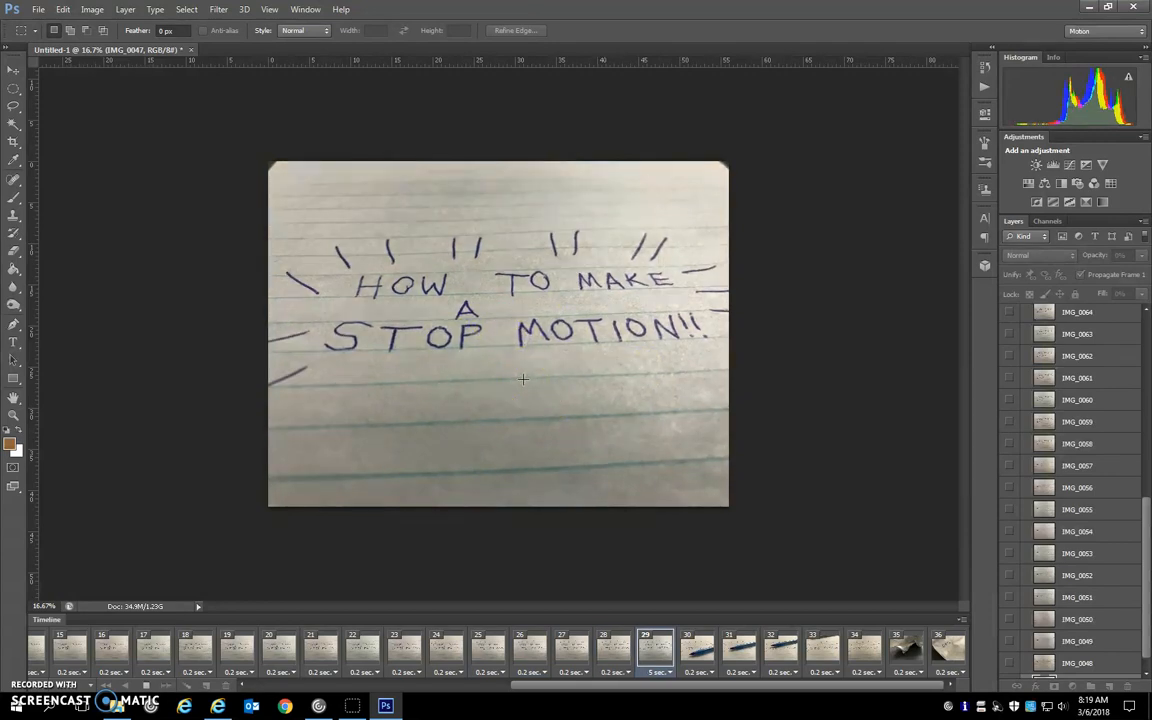
- Set the delay of frame 29, showing the completed title, back to 0.2 seconds
left_click(659, 675)
left_click(655, 548)
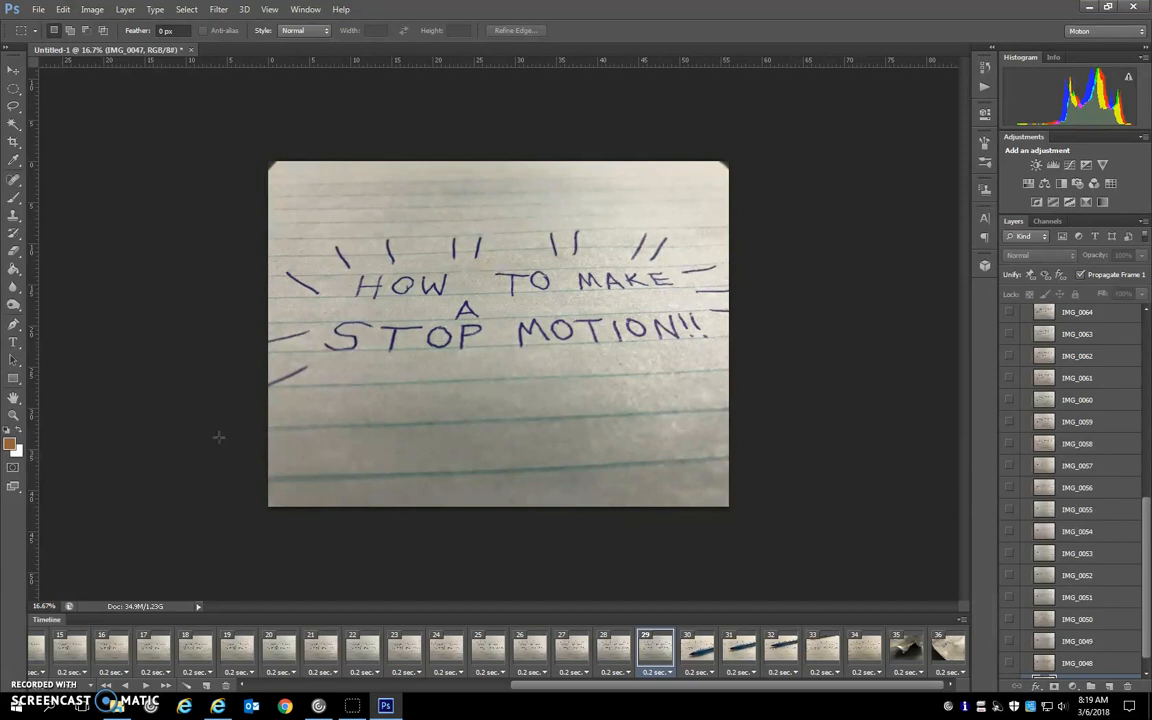
- Select all 36 animation frames, set the image's document width to 12 inches with proportions constrained, and play the resized animation
left_click(391, 688)
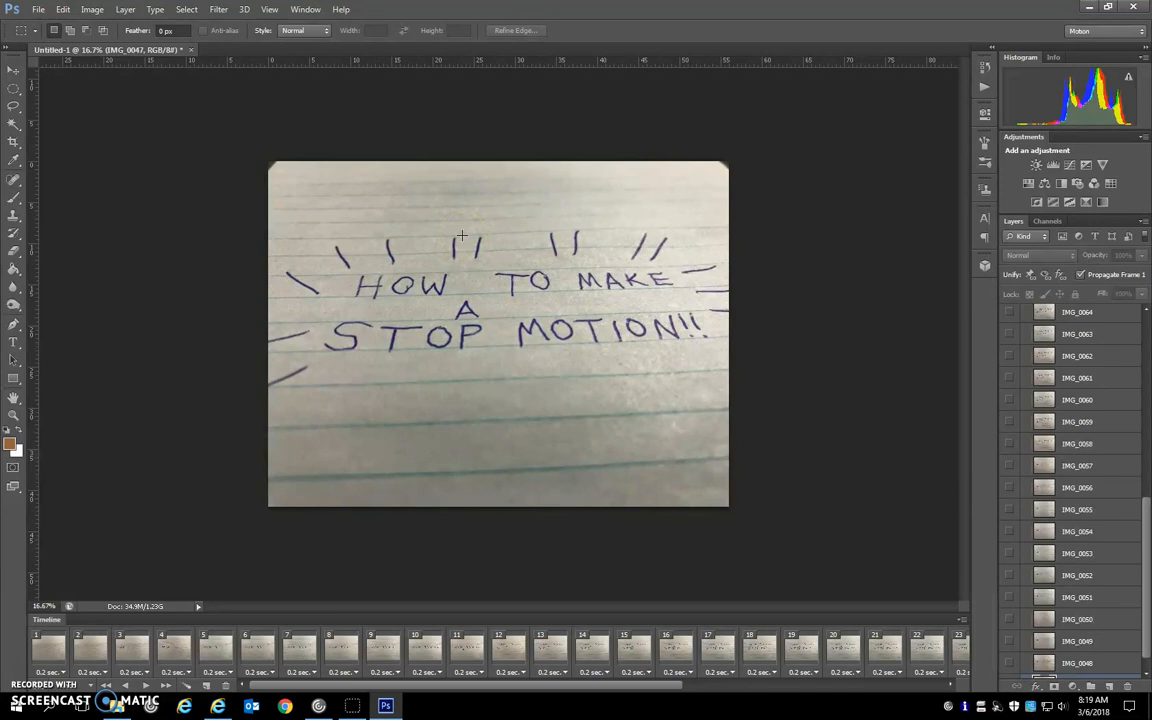
left_click(52, 645)
left_click_drag(536, 690, 838, 698)
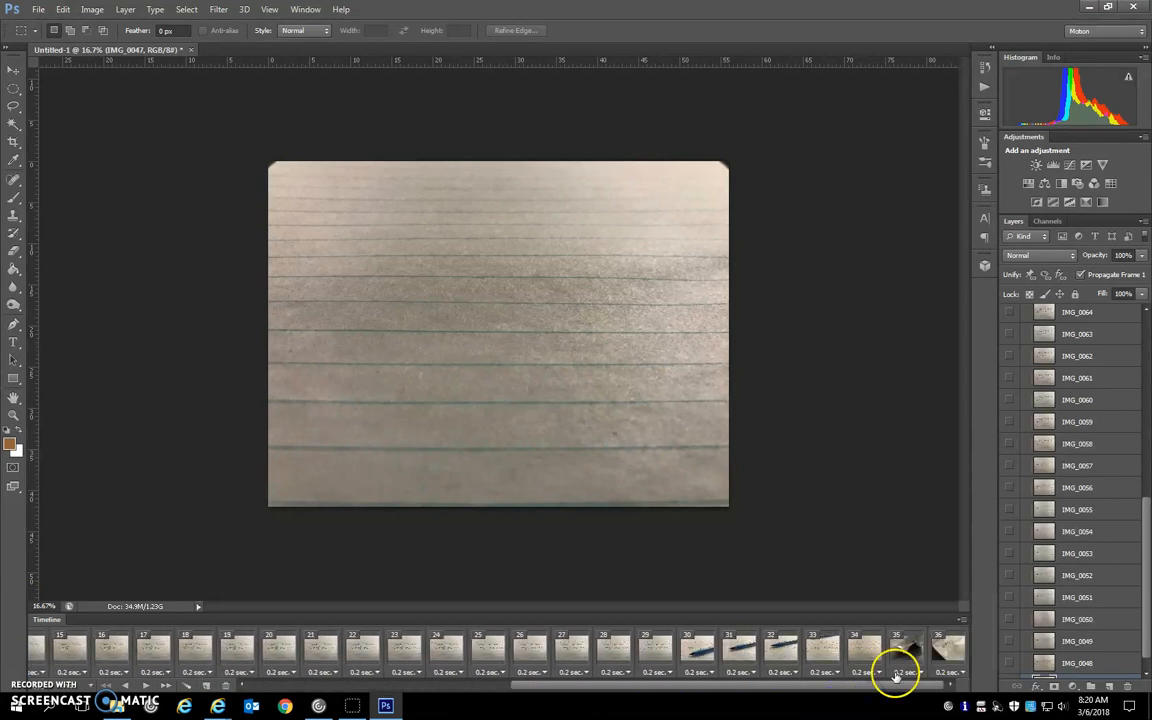
left_click(947, 648, "shift")
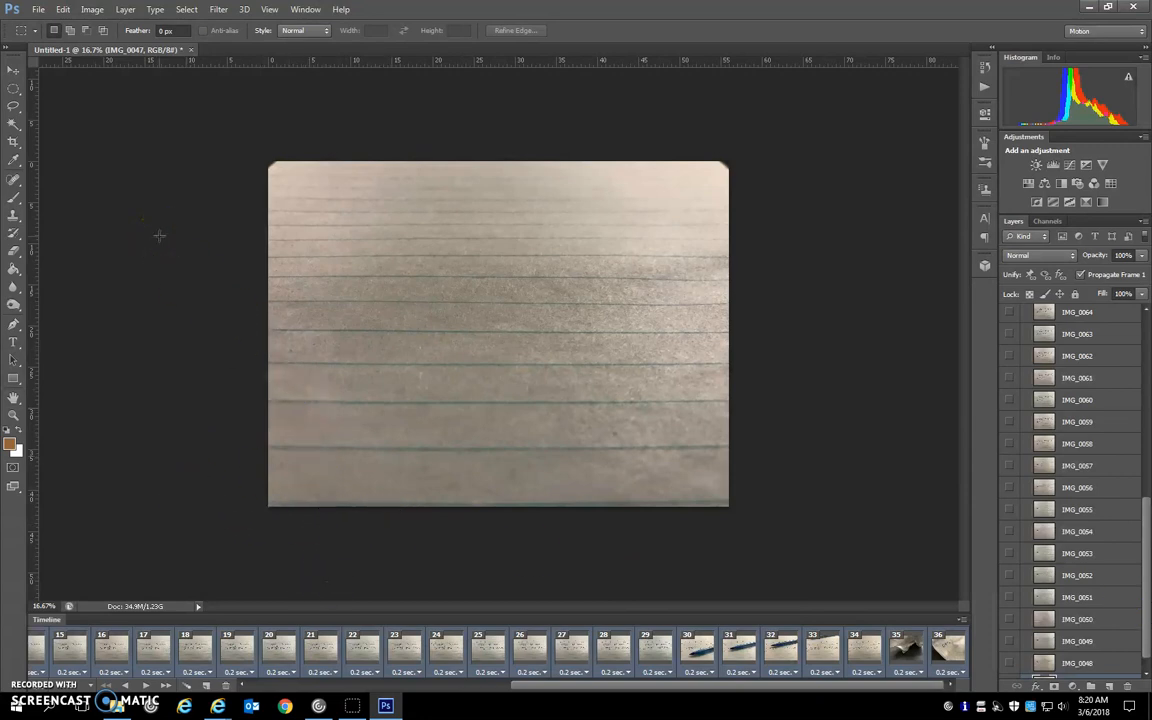
left_click(92, 10)
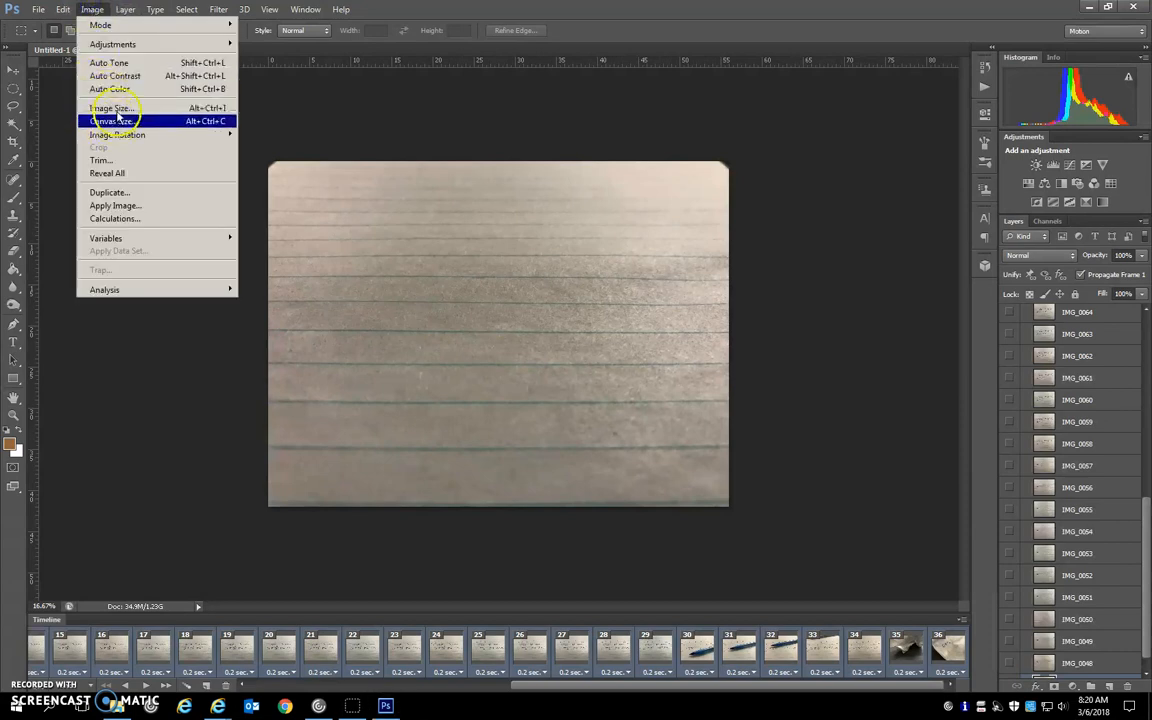
left_click(113, 108)
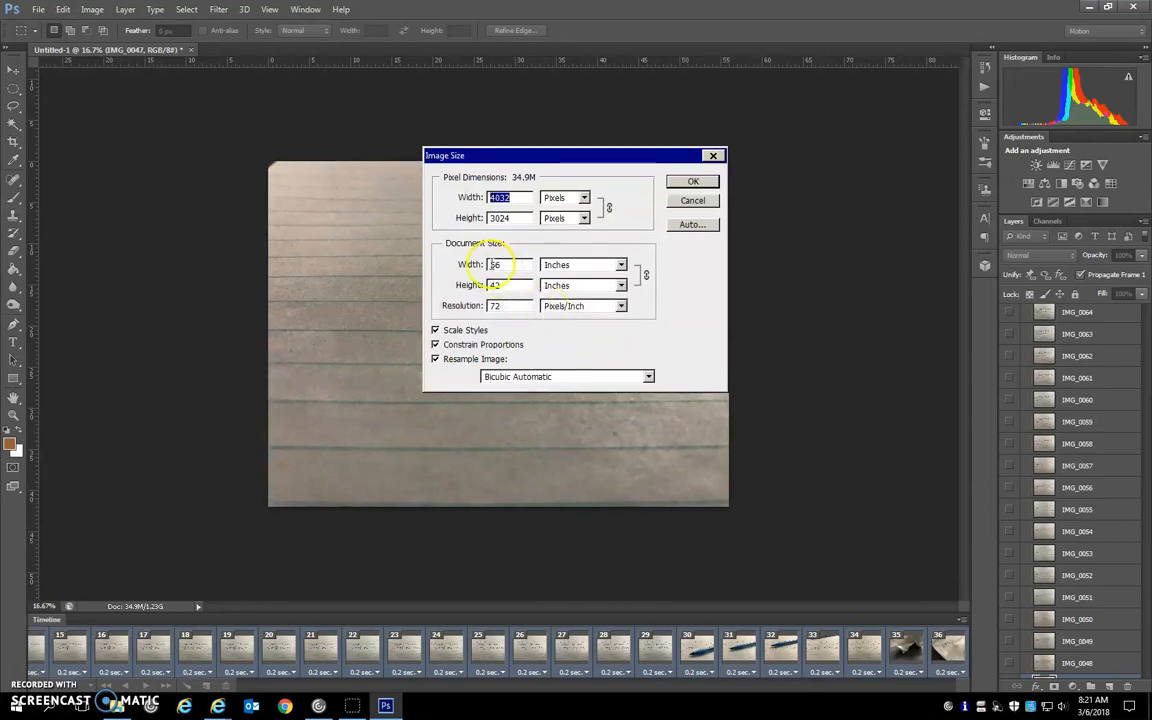
left_click(472, 264)
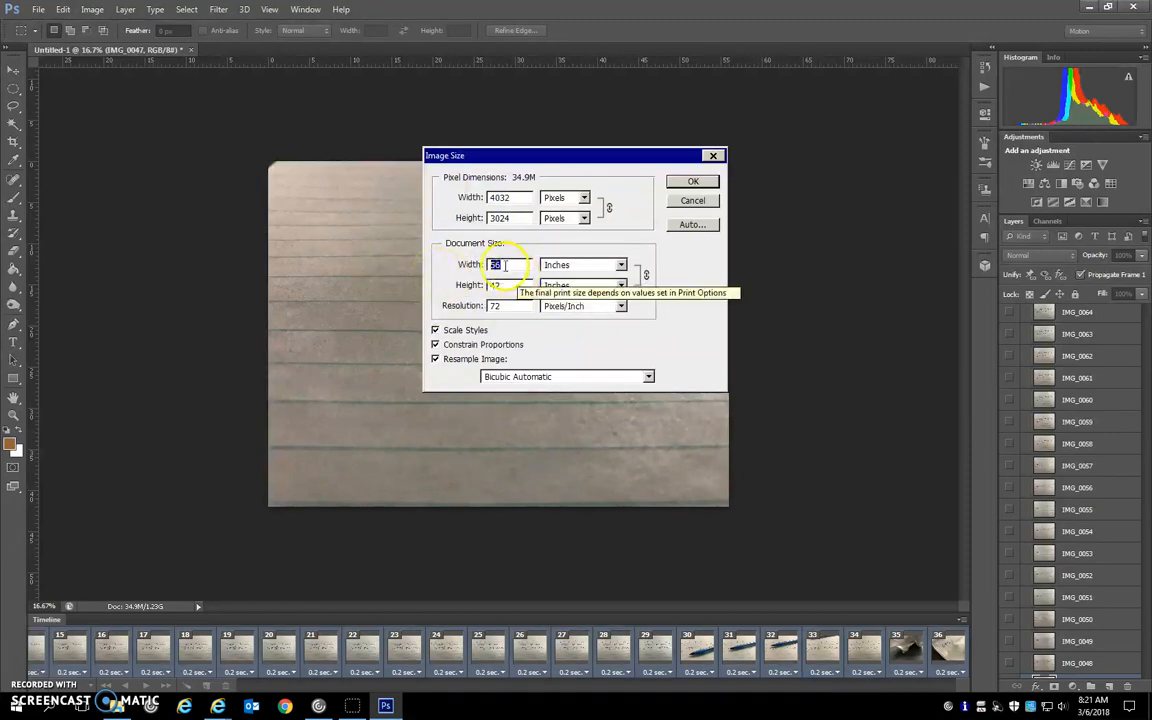
type("12")
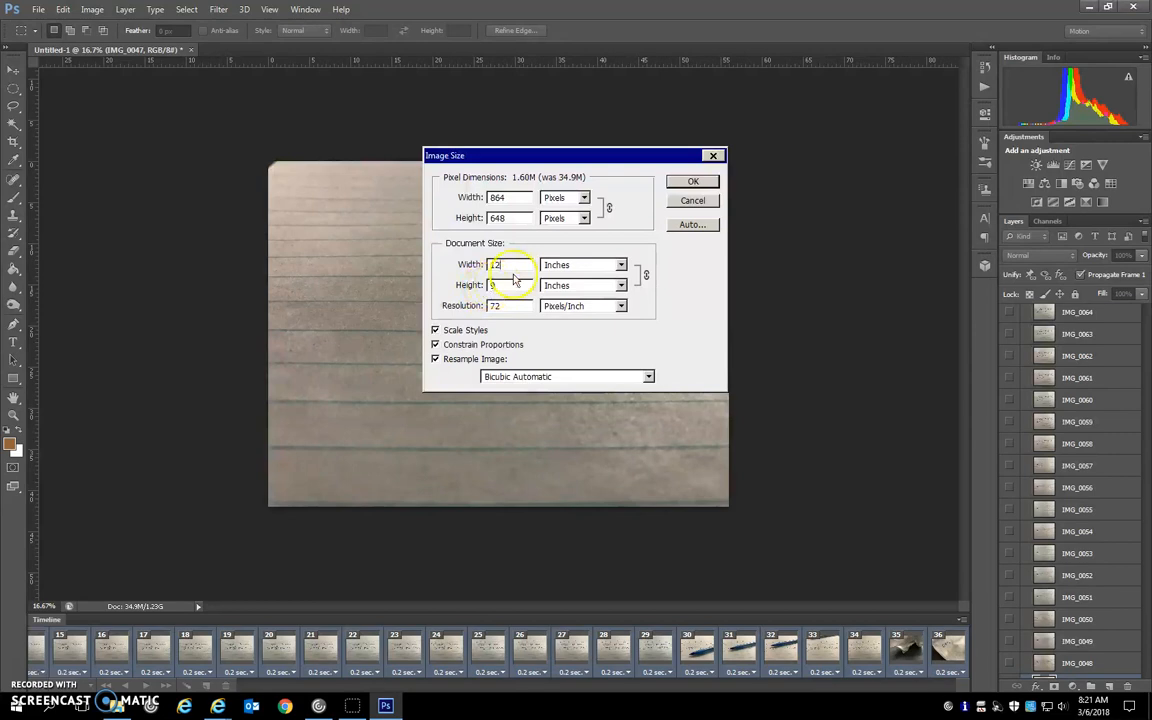
left_click(693, 183)
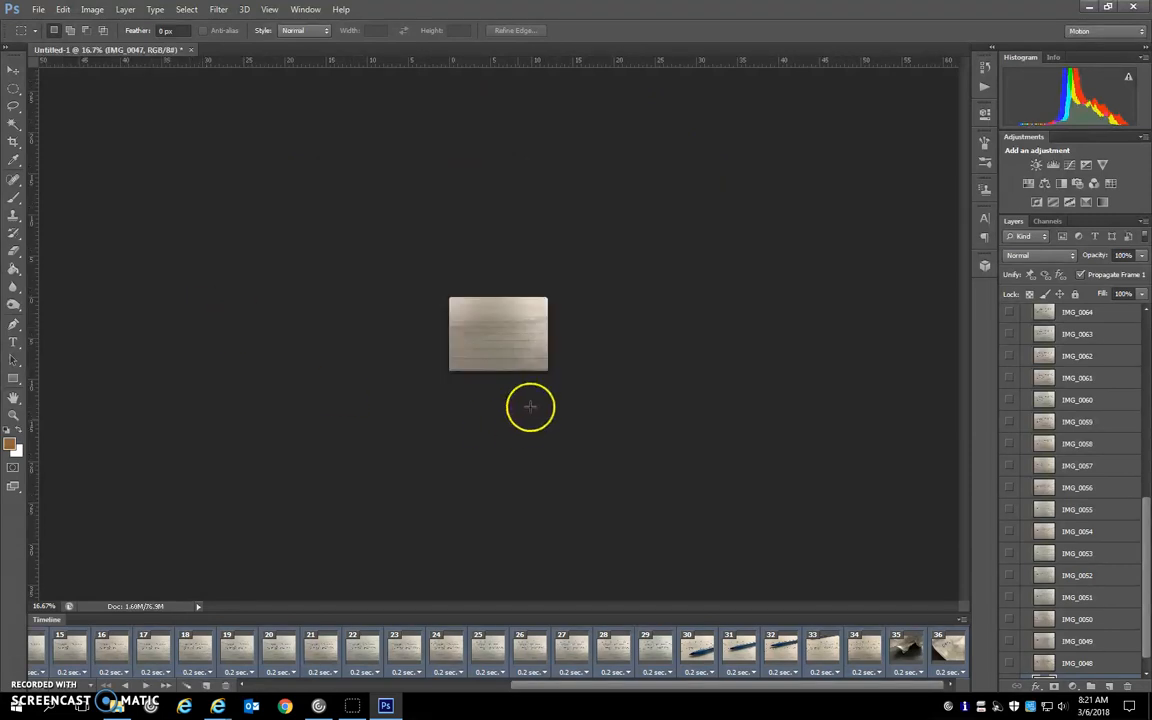
left_click(146, 686)
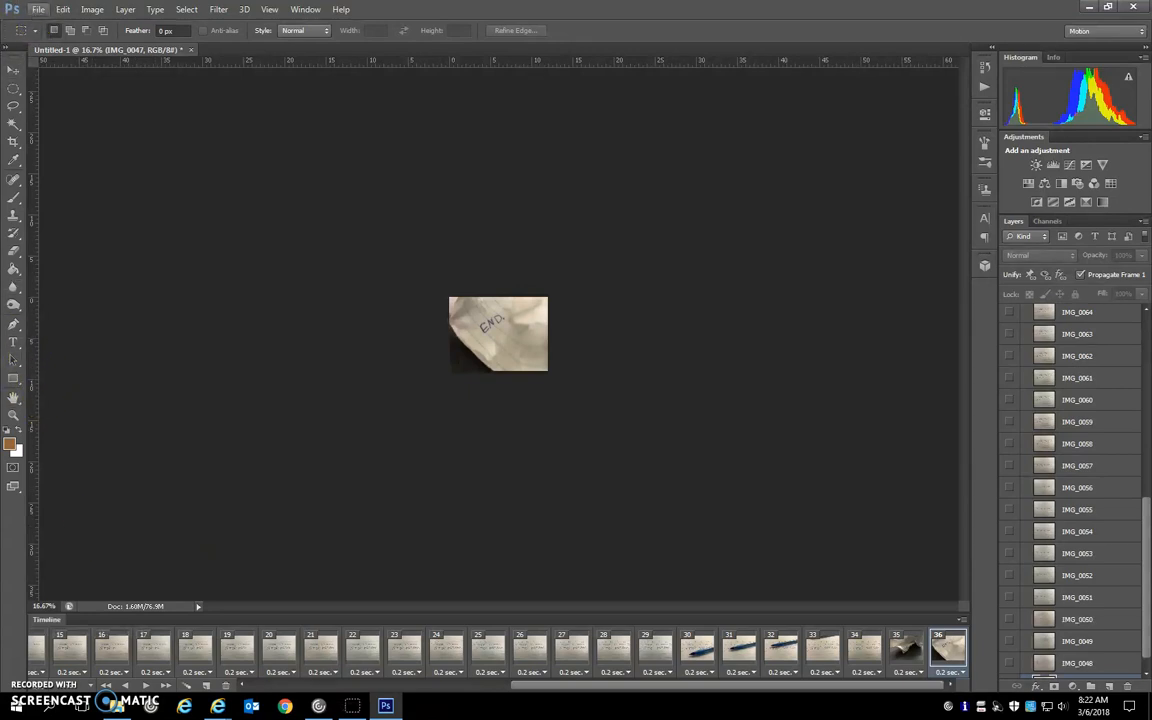
- Open Save for Web for the animation and choose GIF as the optimized file format
left_click(37, 9)
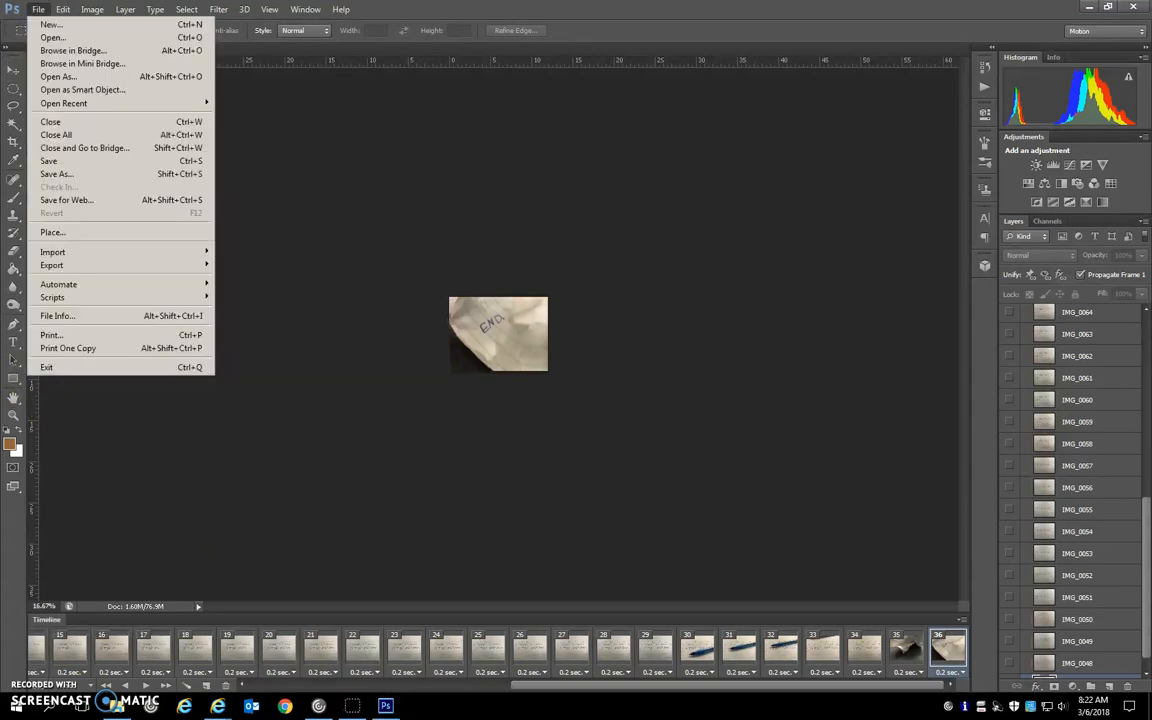
left_click(90, 203)
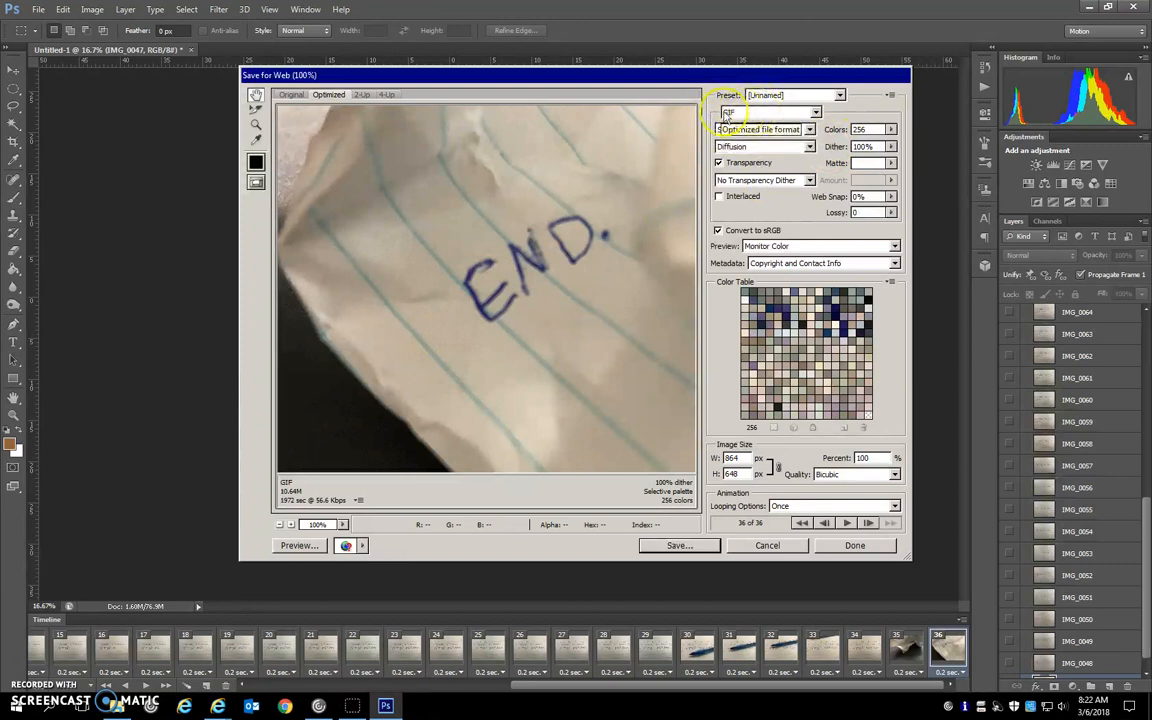
left_click(815, 113)
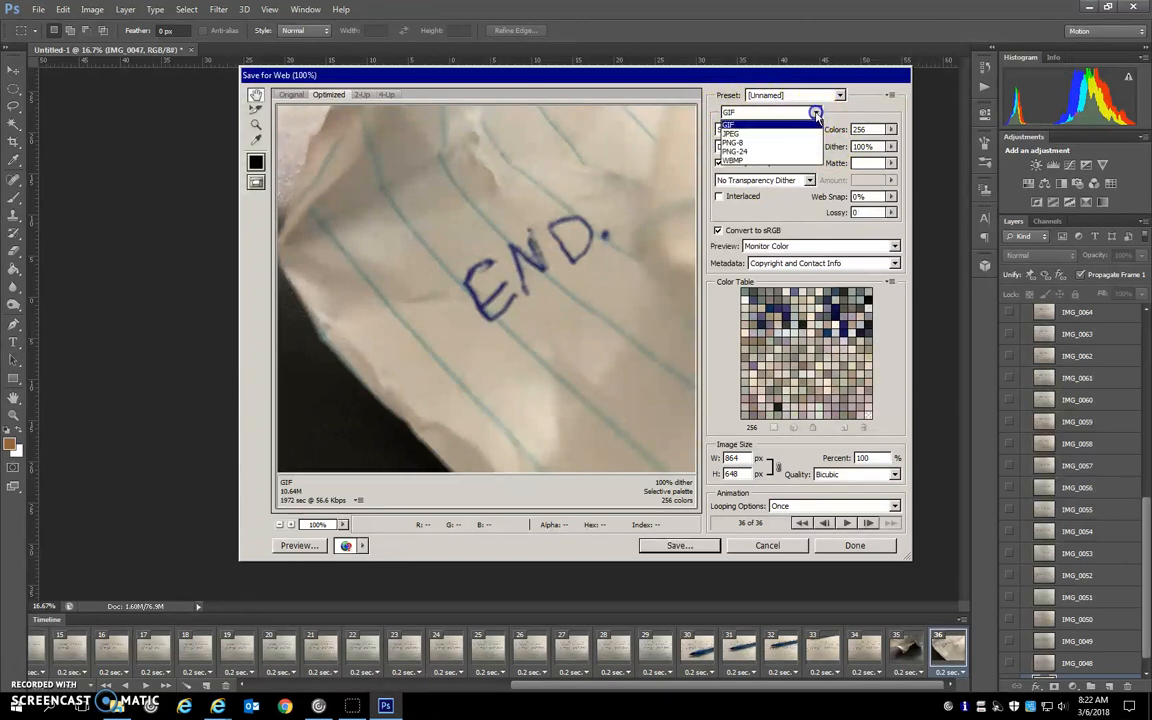
left_click(733, 125)
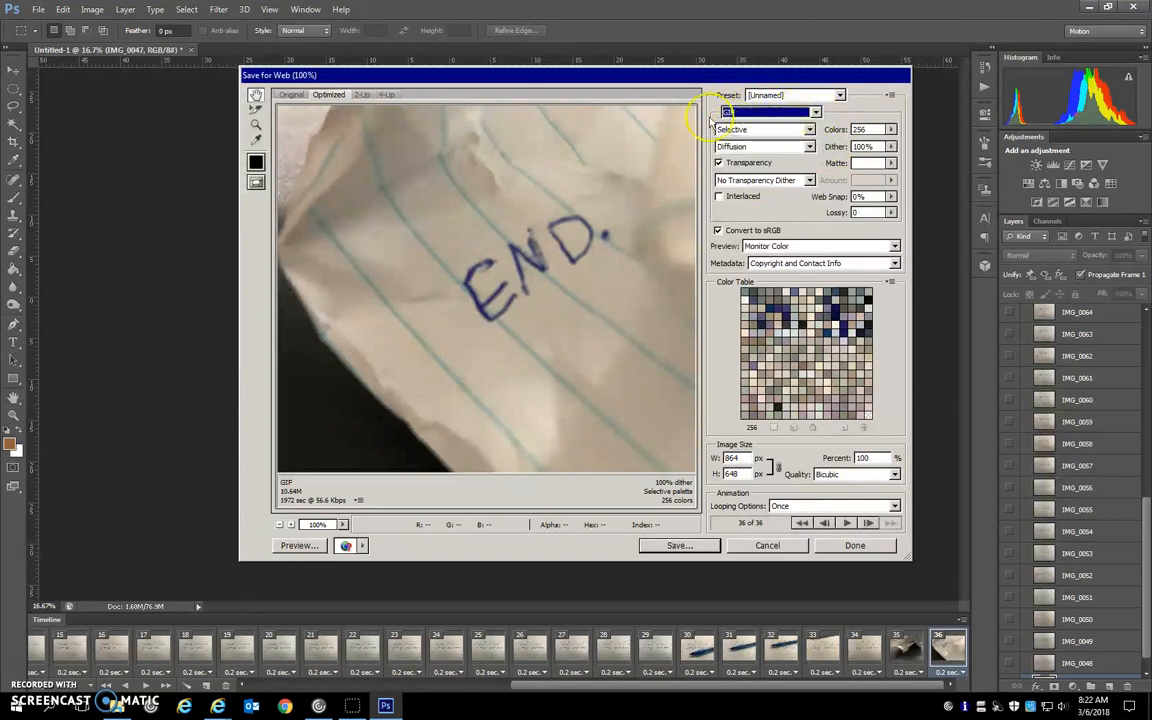
- Set the GIF's looping option to Forever and play the export preview at 66.7% zoom
left_click(856, 506)
left_click(845, 533)
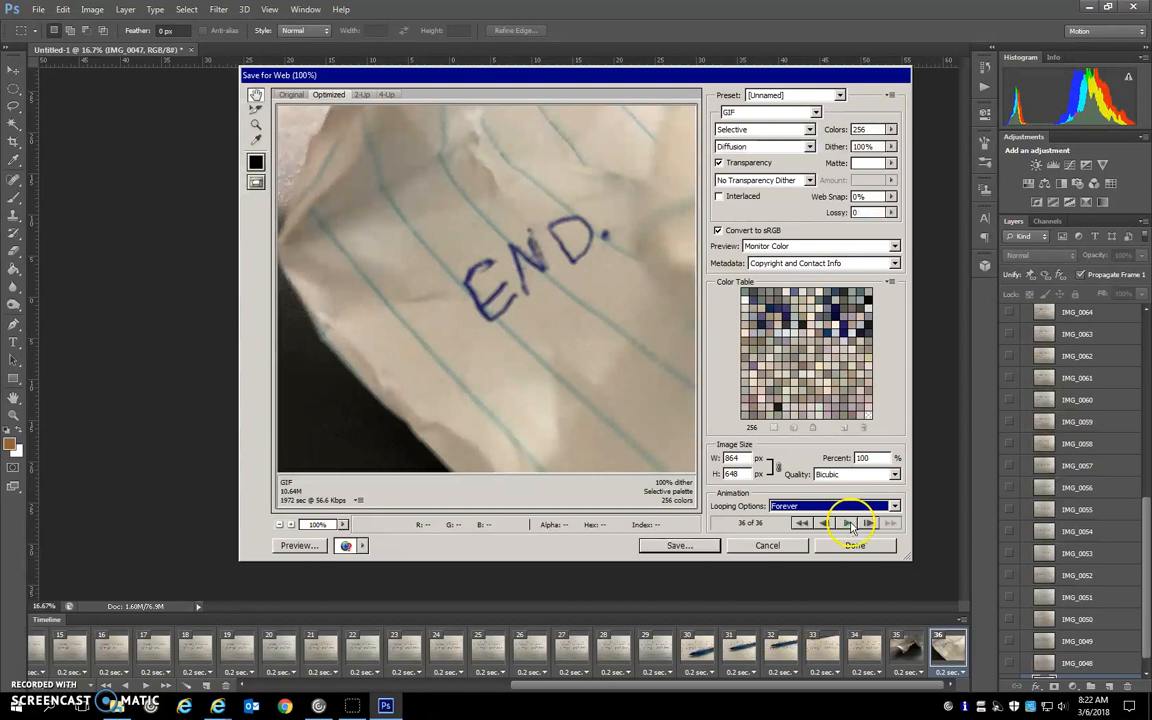
left_click(846, 523)
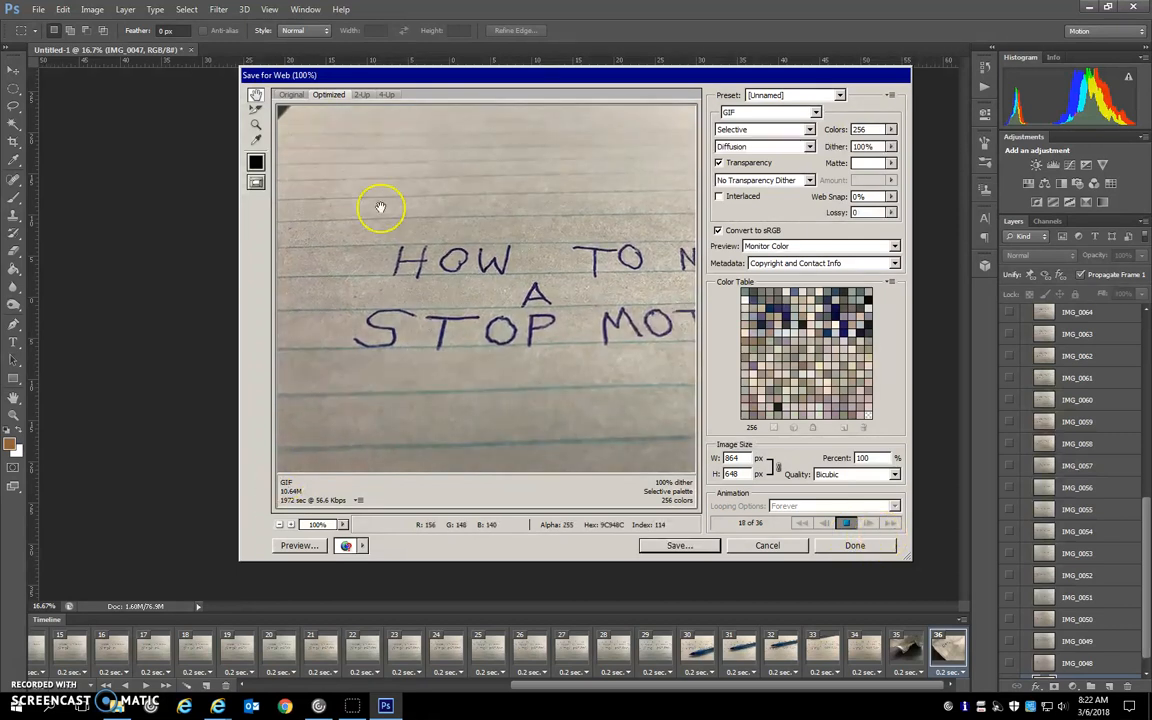
left_click(278, 524)
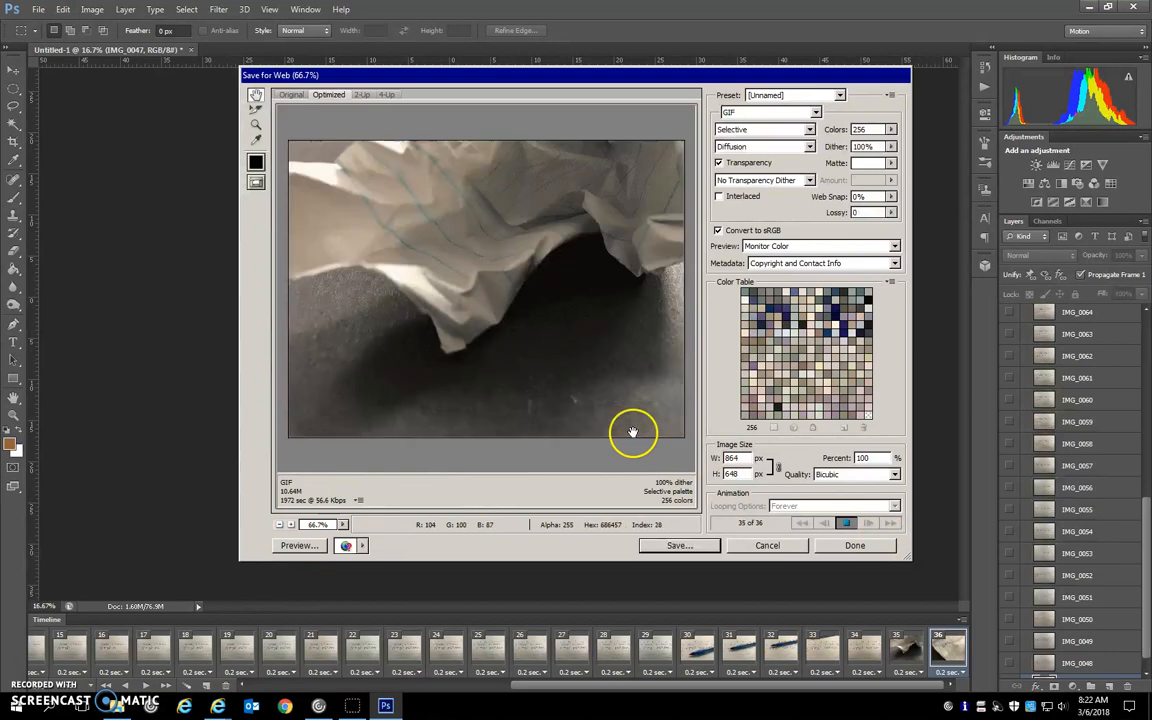
- Save the optimized GIF in the Stop Motion folder inside _Photo I, named with the creator's full name followed by "tabletop stop motion"
left_click(676, 548)
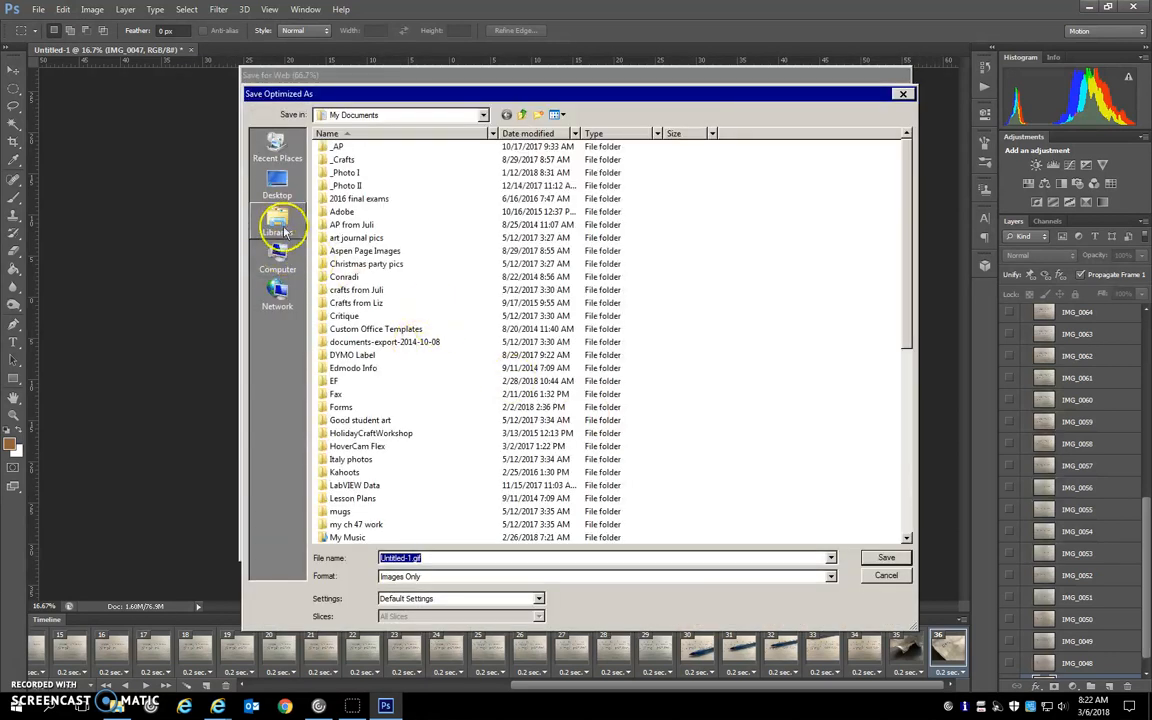
double_click(358, 174)
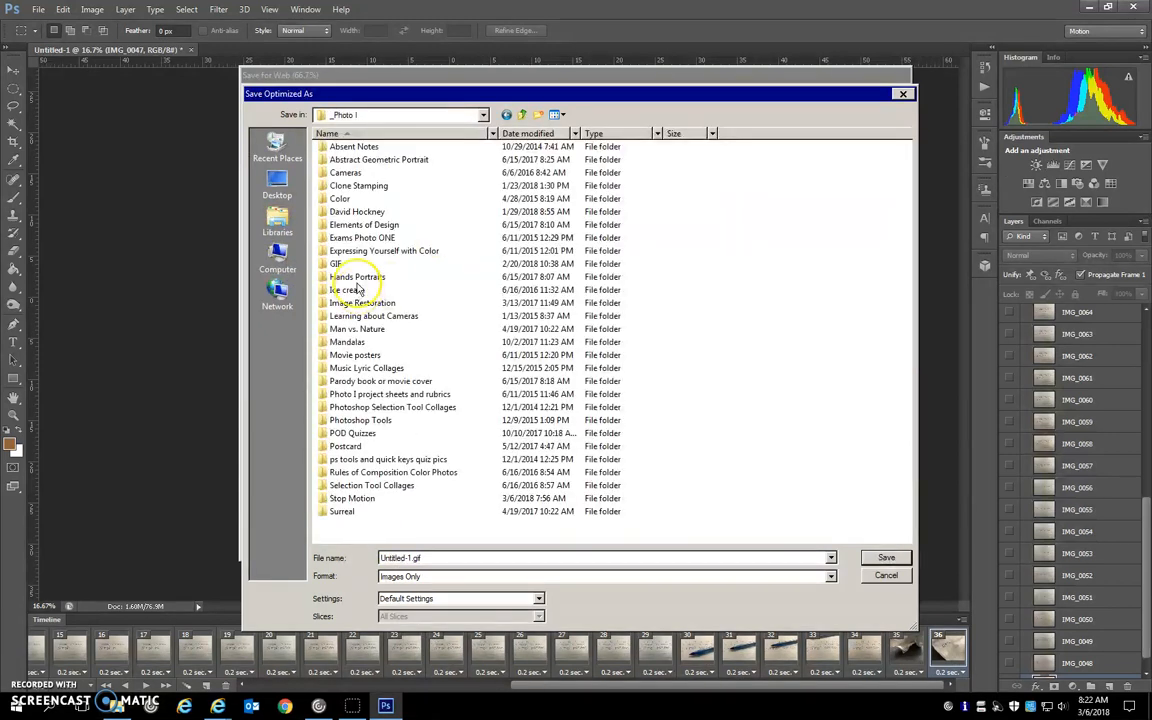
left_click(360, 499)
double_click(360, 499)
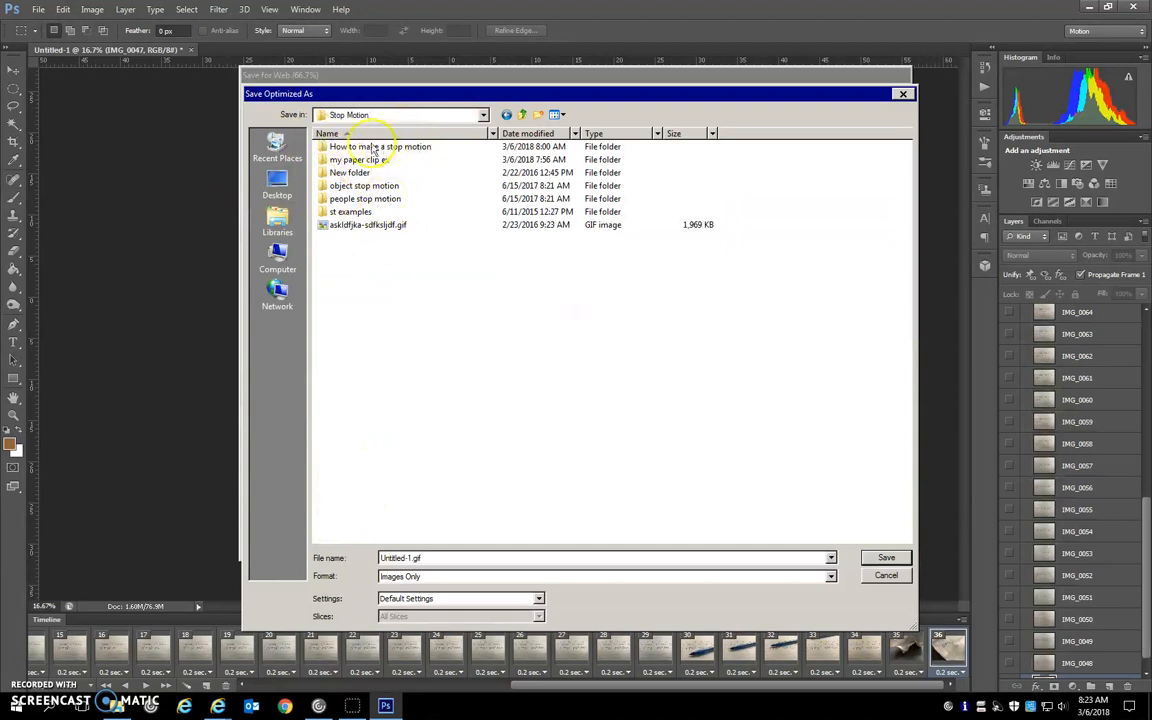
double_click(410, 559)
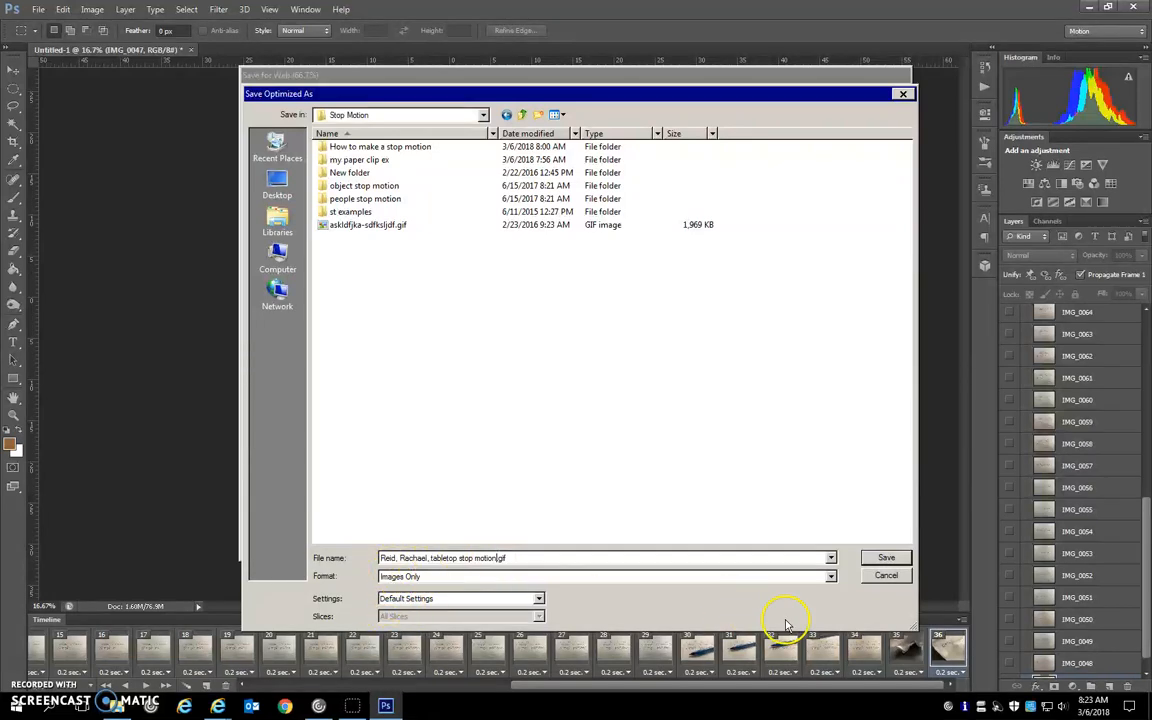
left_click(889, 558)
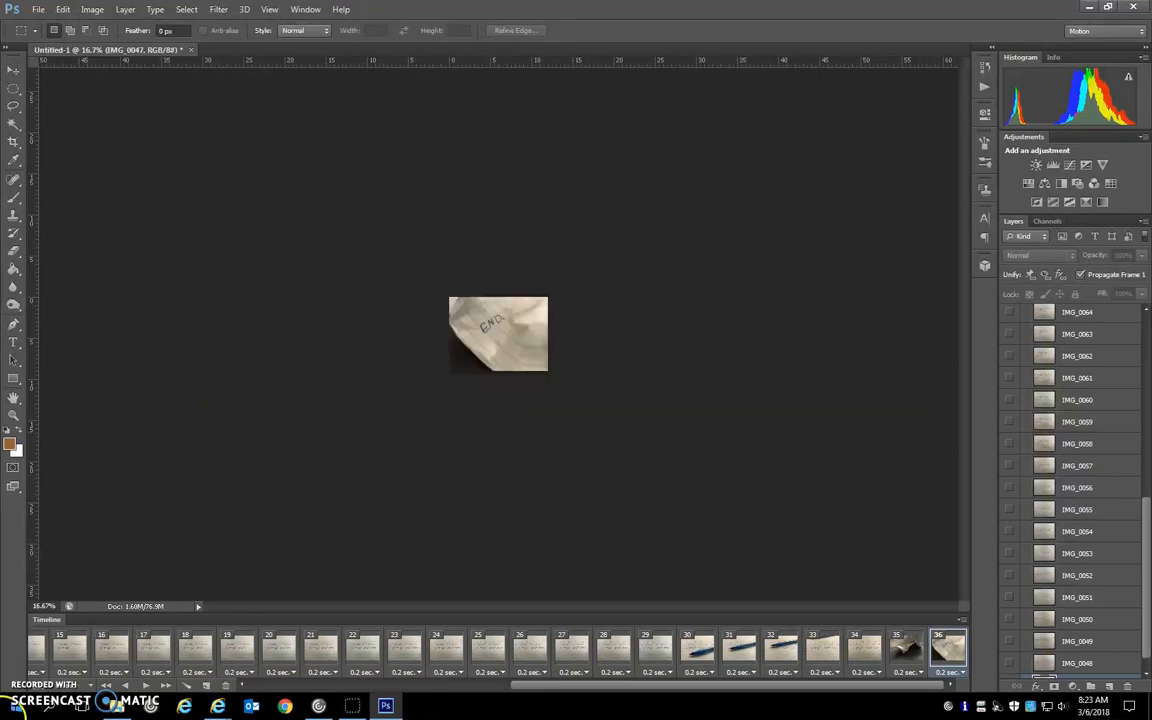
- Switch to File Explorer, view the saved tabletop stop motion GIF from the Stop Motion folder in Windows Photo Viewer, and close the viewer
left_click(115, 706)
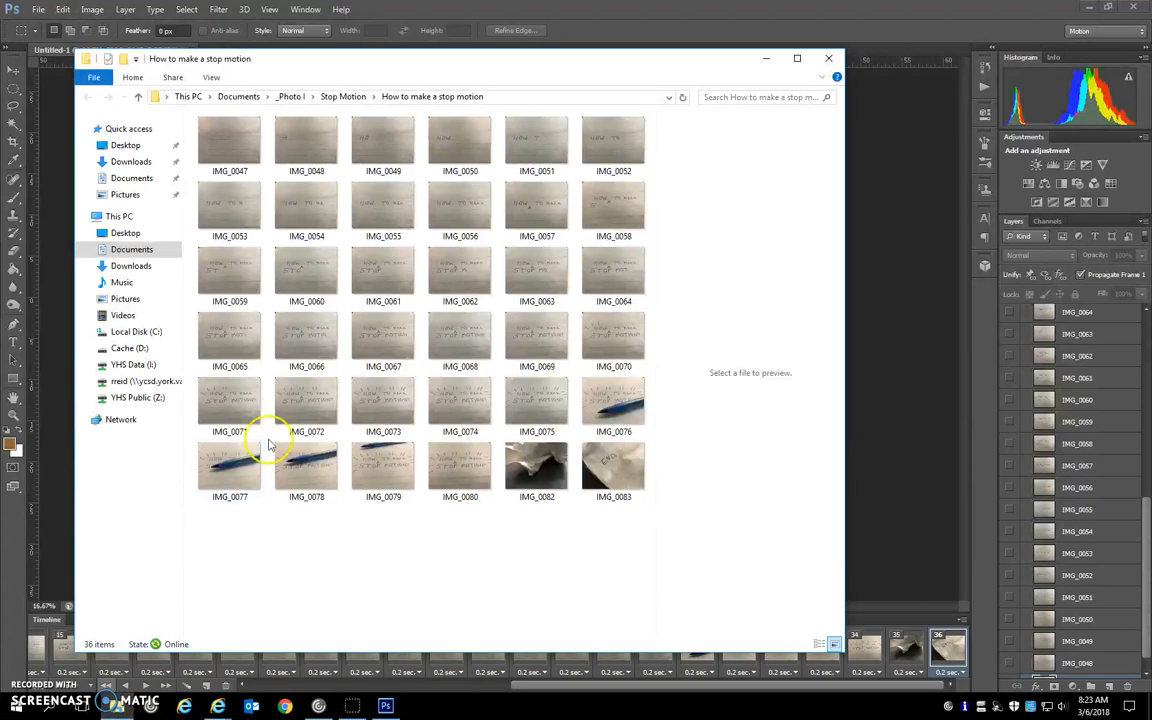
left_click(343, 96)
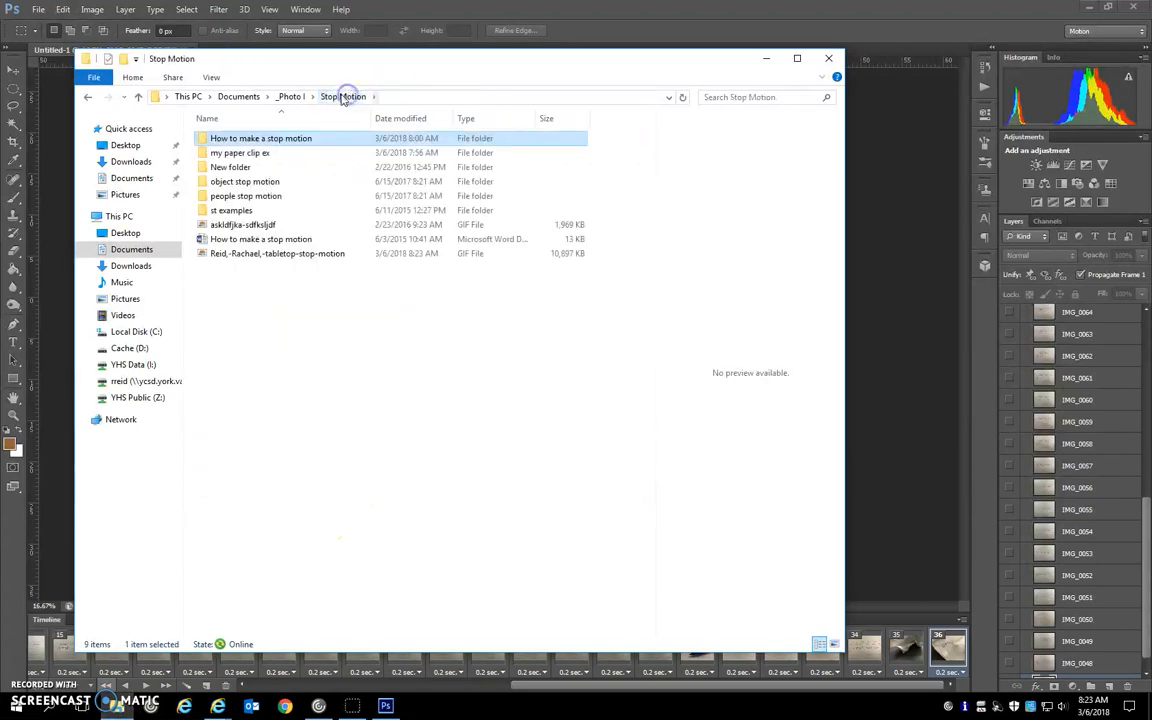
left_click(248, 256)
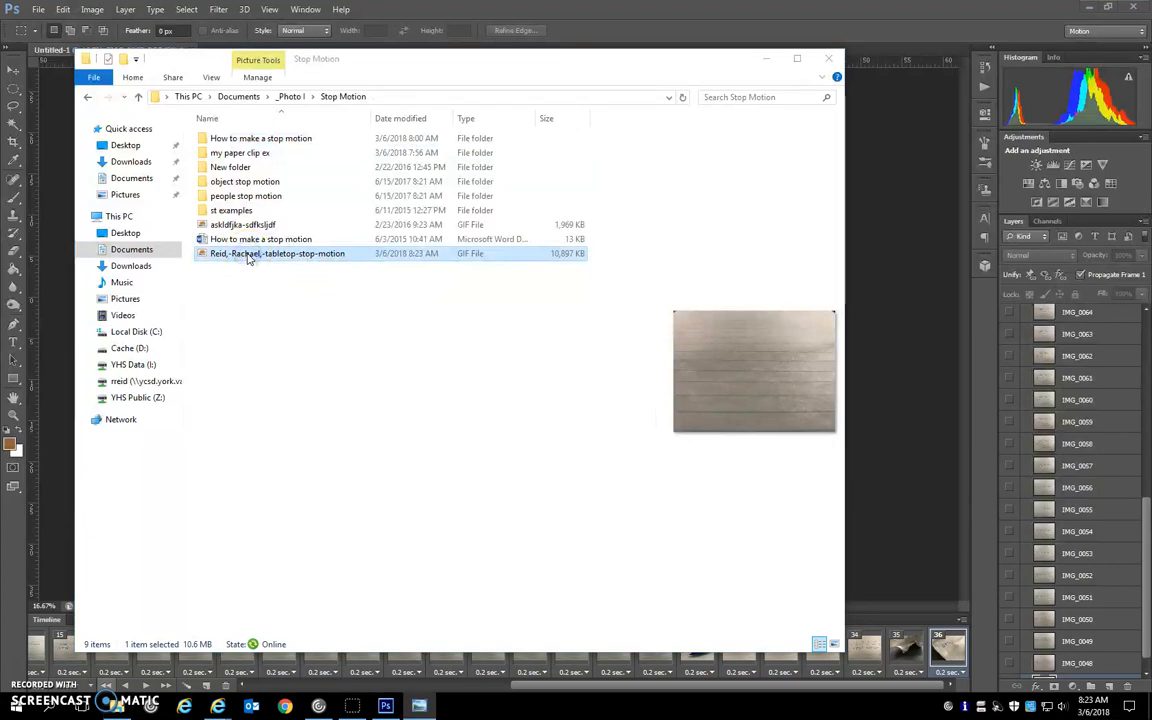
left_click(243, 288)
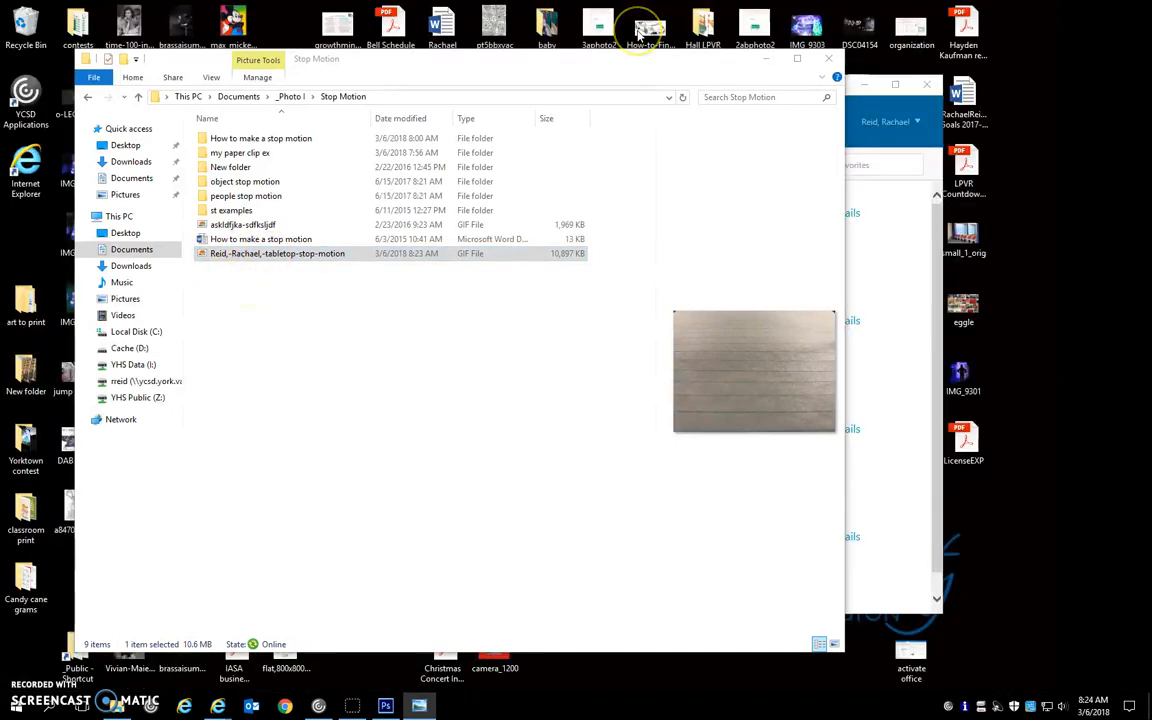
double_click(310, 255)
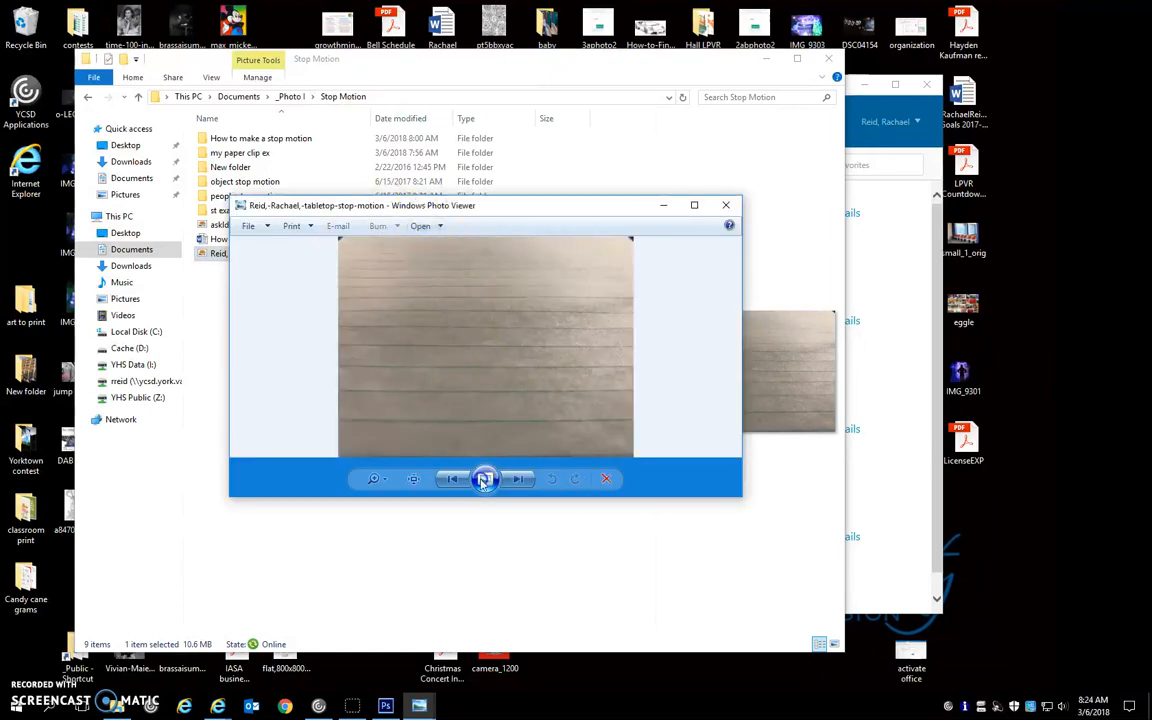
left_click(520, 480)
left_click(455, 479)
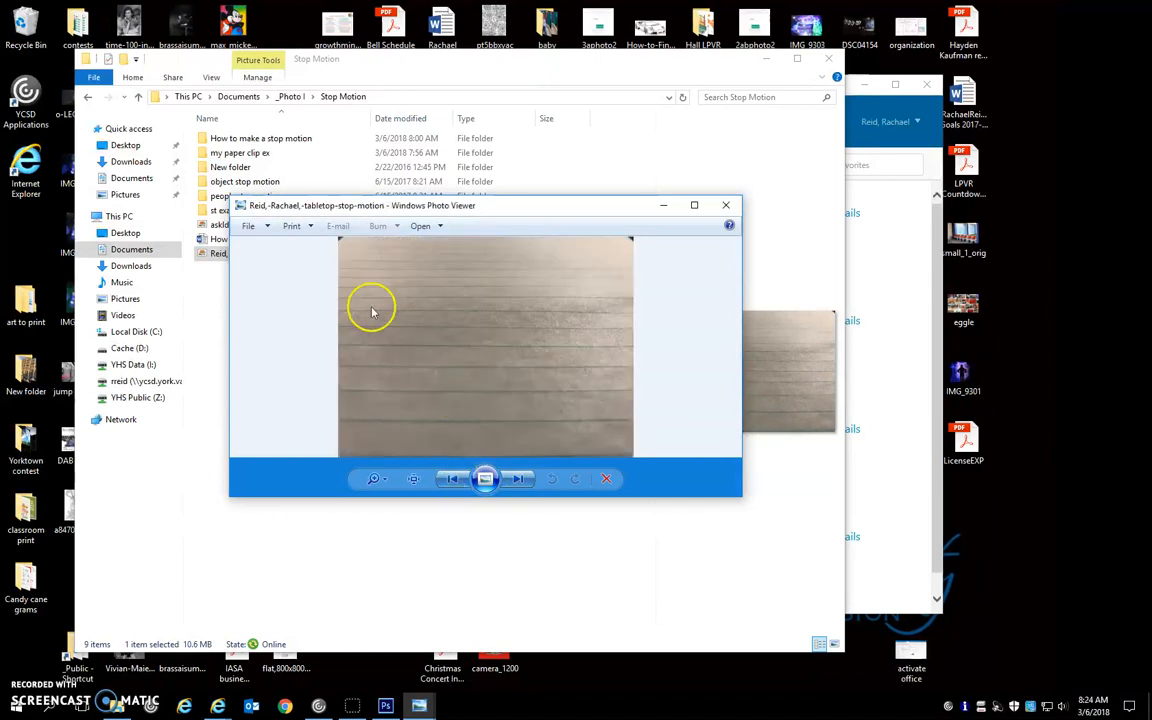
left_click(720, 206)
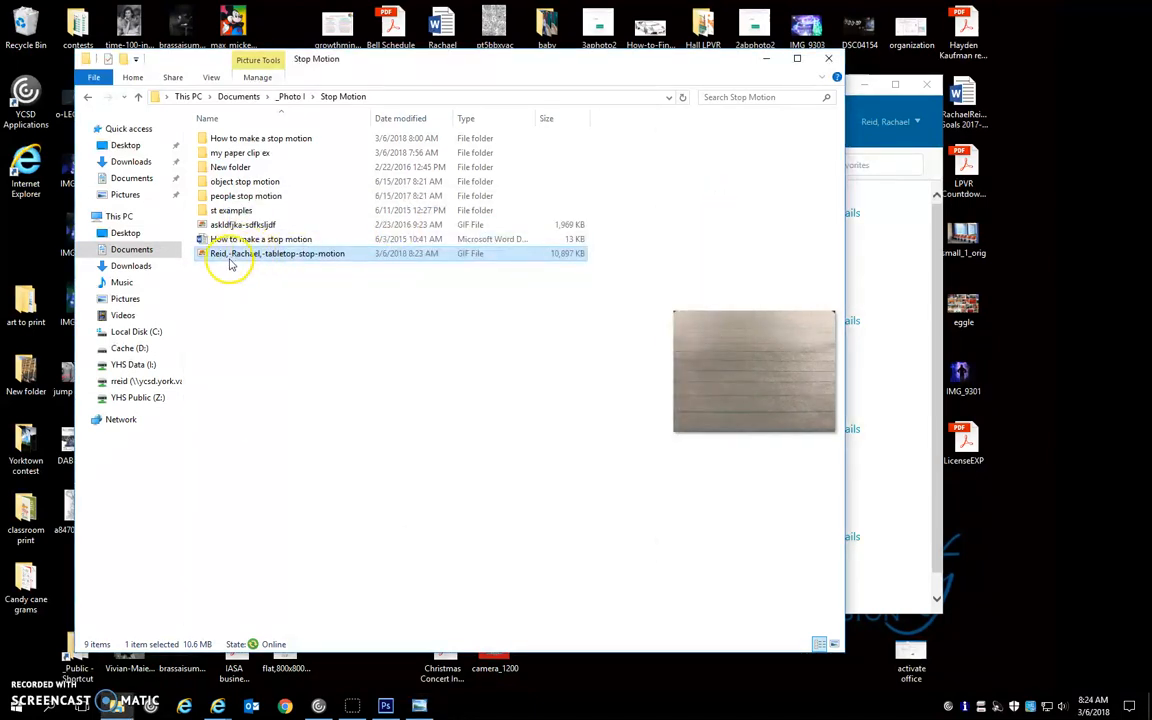
- Open the tabletop stop motion GIF with Internet Explorer to watch the animation, and return to the Stop Motion folder
right_click(234, 257)
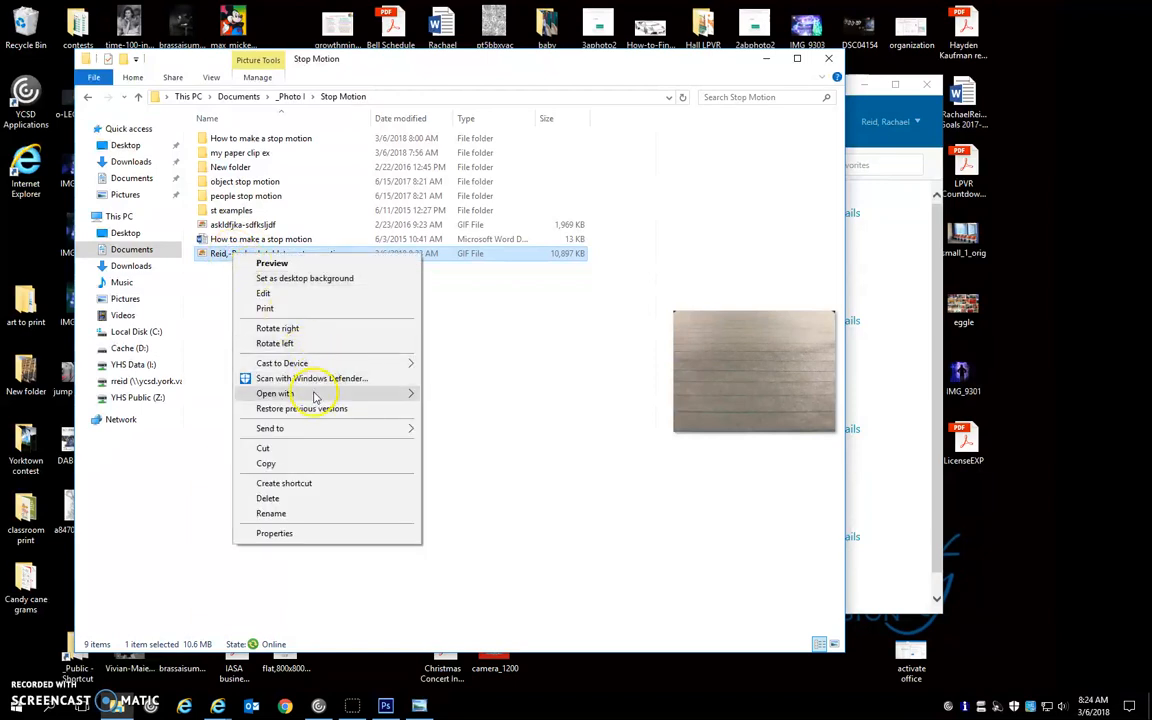
mouse_move(312, 395)
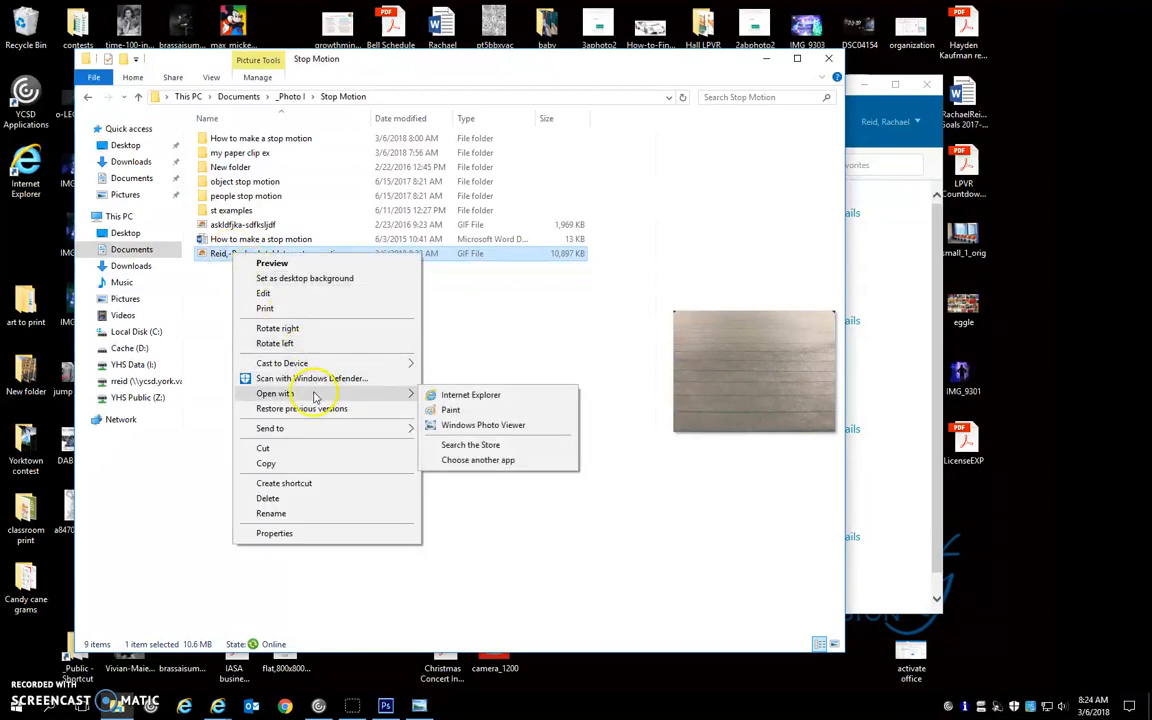
left_click(475, 399)
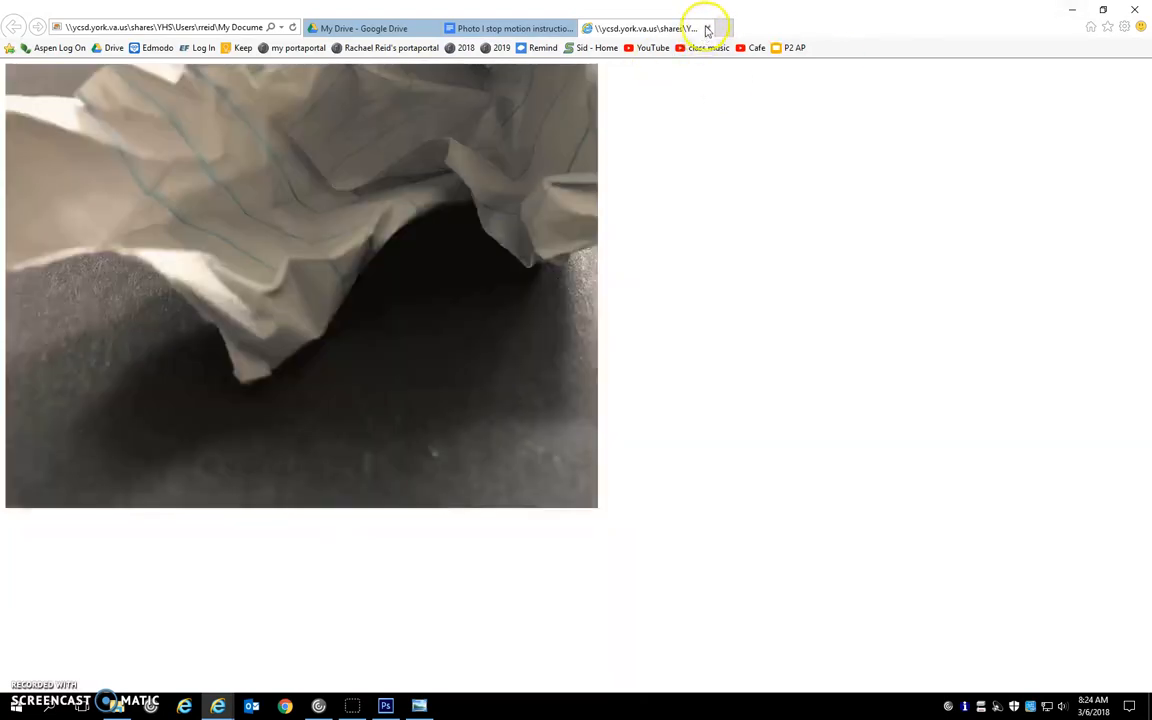
left_click(1076, 12)
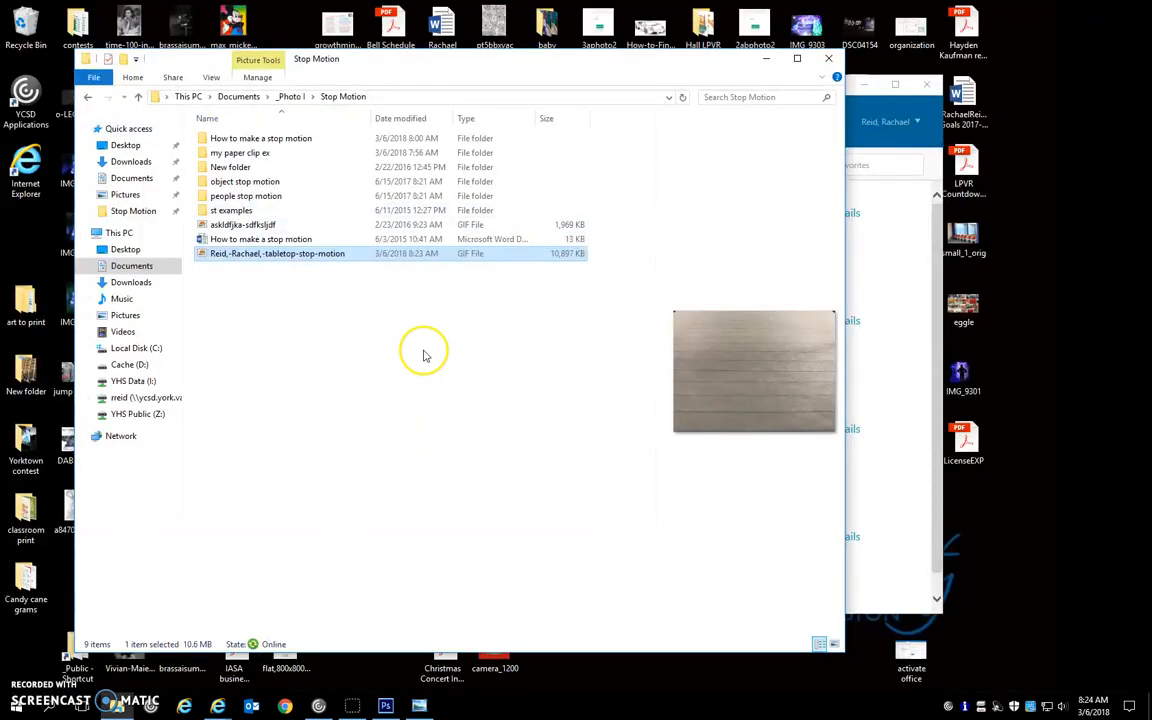